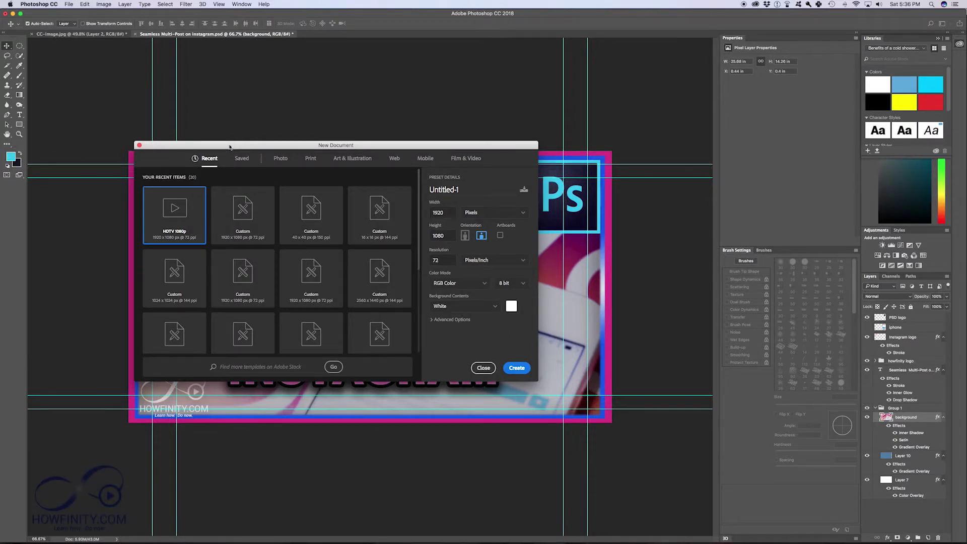
- Create a 7 × 5 inch, 300 ppi white document from the Photo tab's Default Photoshop Size preset
left_click_drag(250, 147, 240, 148)
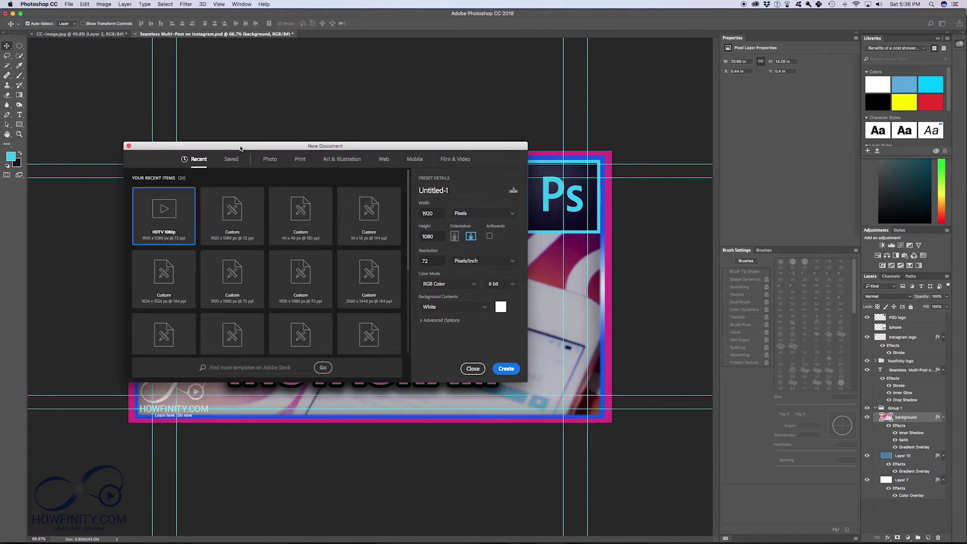
left_click(68, 4)
left_click(70, 6)
left_click(269, 160)
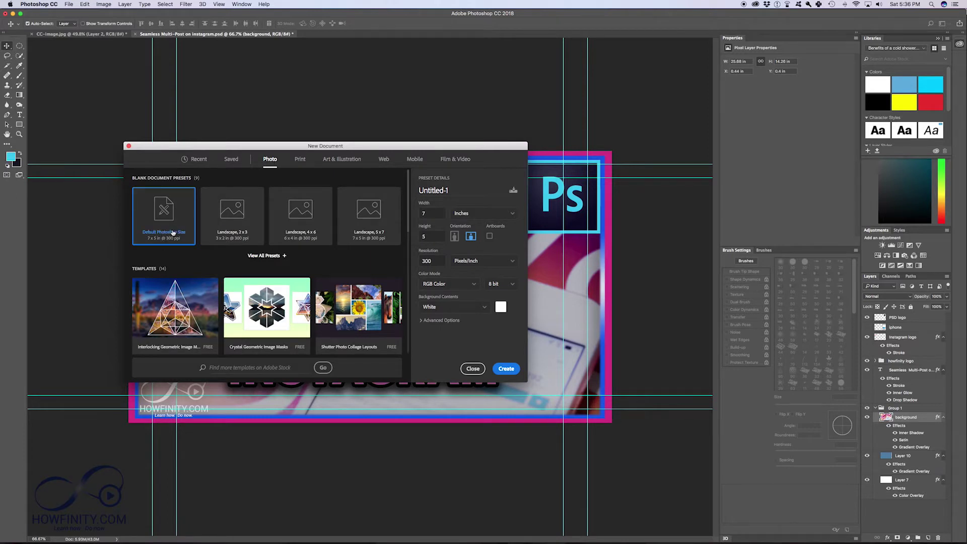
left_click(505, 370)
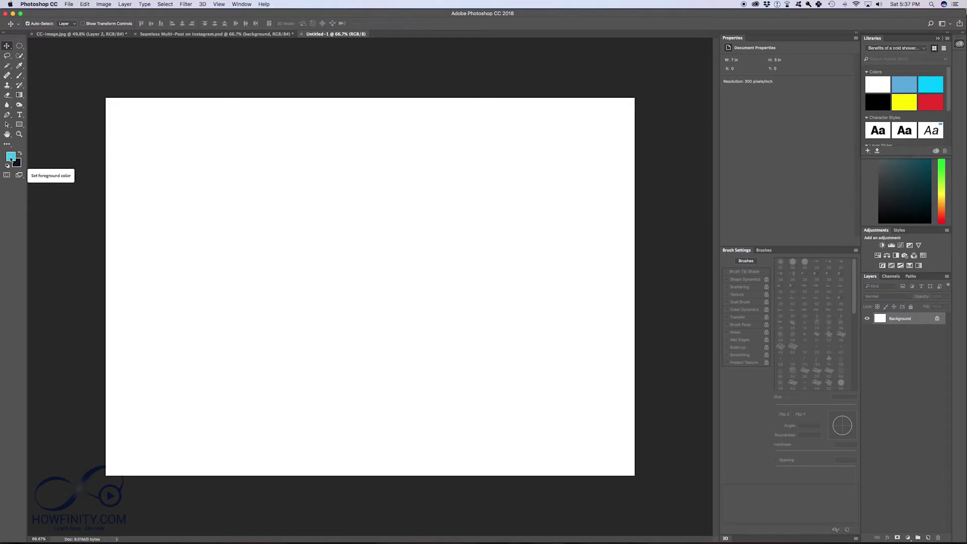
- Try hues and the web-safe option in the Color Picker, then set the foreground to red (R 238, G 0, B 0)
left_click(11, 158)
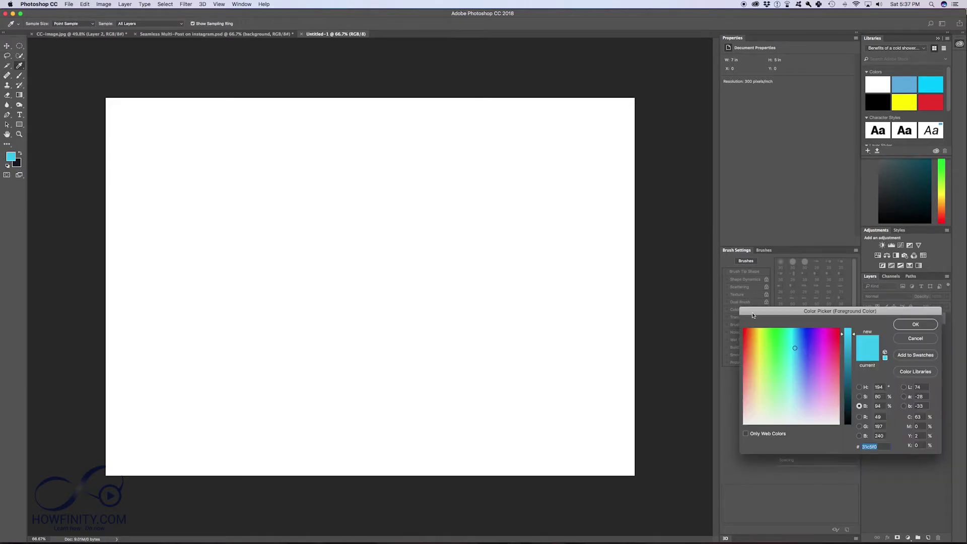
left_click_drag(793, 311, 236, 181)
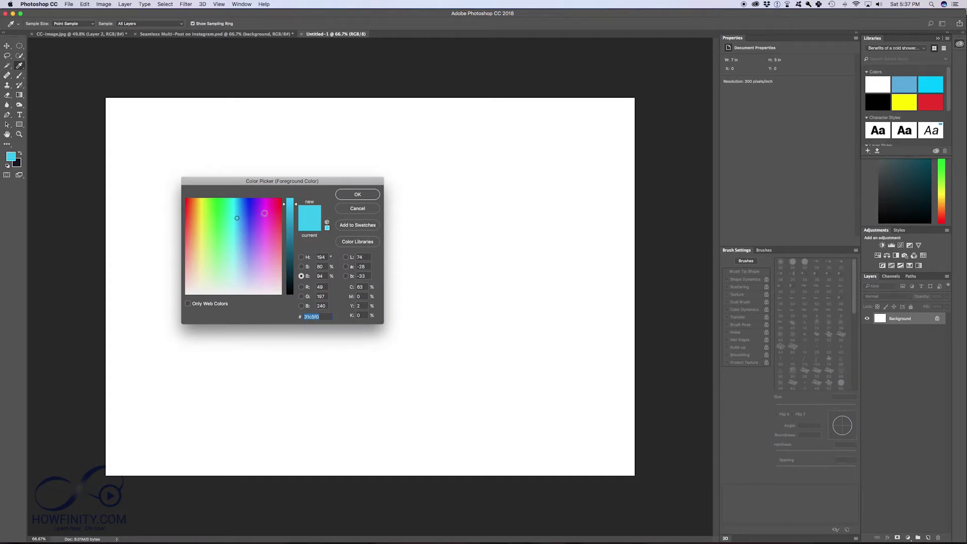
mouse_move(284, 206)
left_mouse_down()
mouse_move(283, 269)
mouse_move(282, 199)
left_mouse_up()
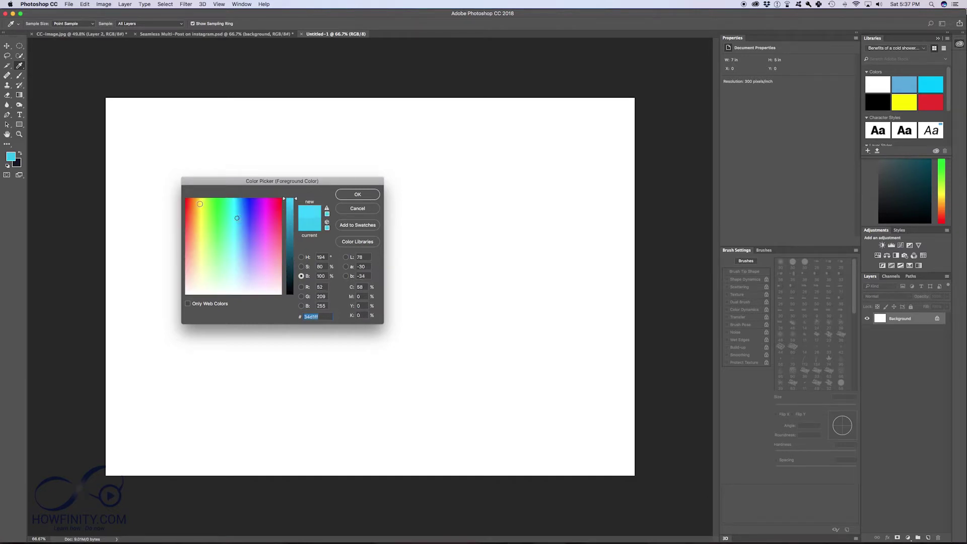
mouse_move(200, 204)
left_mouse_down()
mouse_move(225, 201)
mouse_move(196, 231)
mouse_move(238, 205)
left_mouse_up()
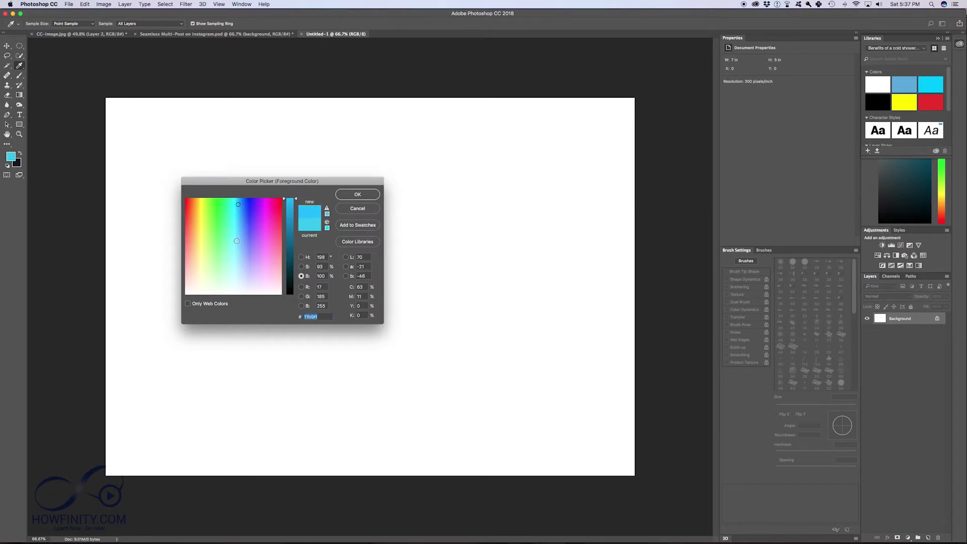
left_click(188, 304)
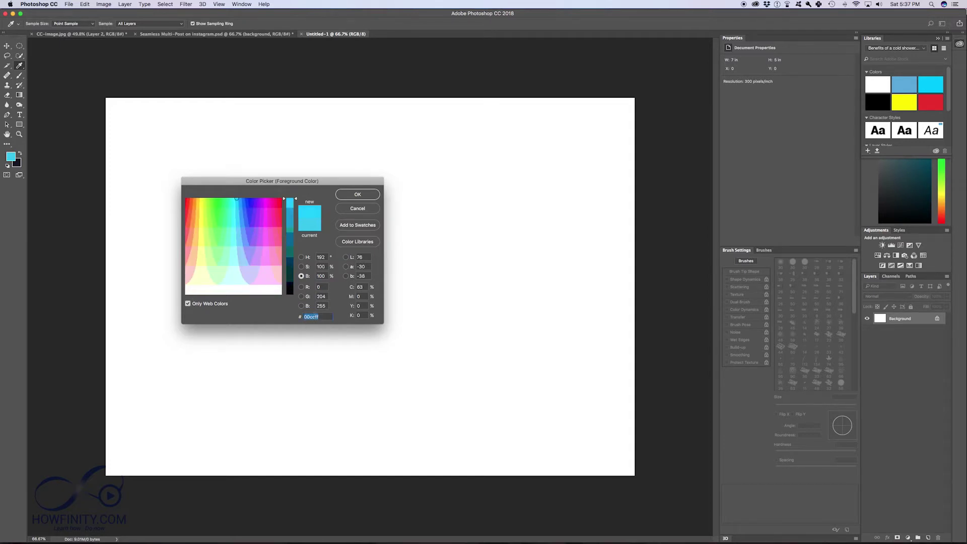
left_click(187, 304)
left_click_drag(249, 209, 177, 197)
left_click_drag(295, 203, 296, 207)
left_click(359, 194)
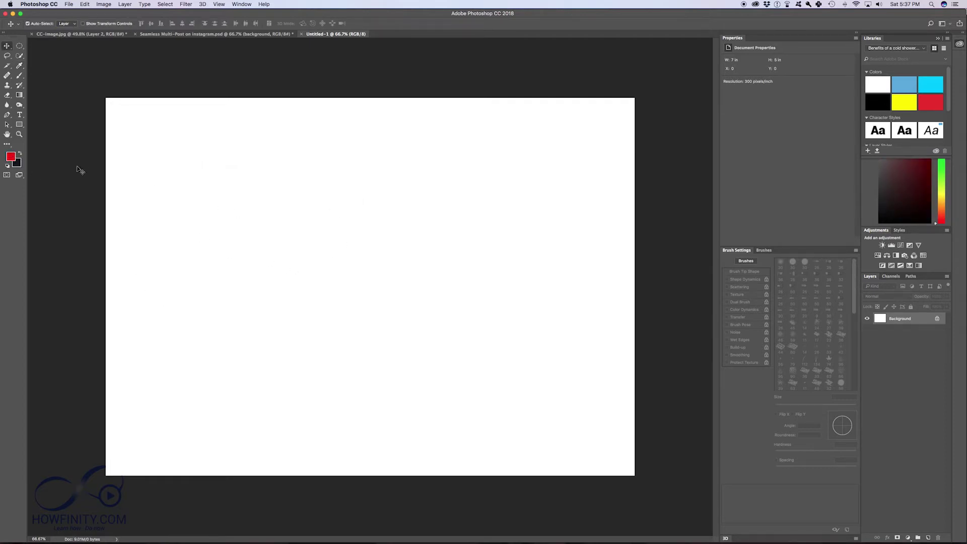
- Draw a test red rectangle with the Rectangle Tool, undo it, and start choosing a background colour
left_click(19, 124)
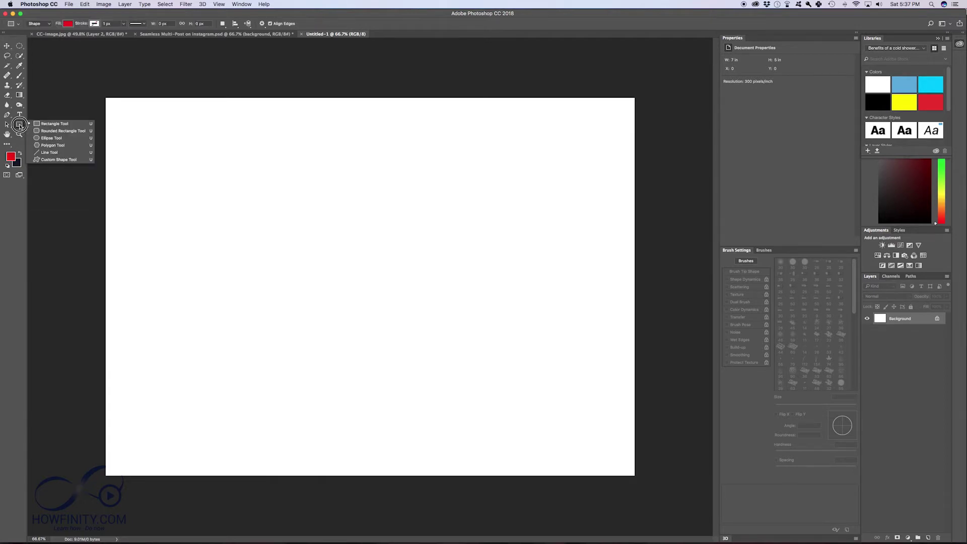
left_click(66, 124)
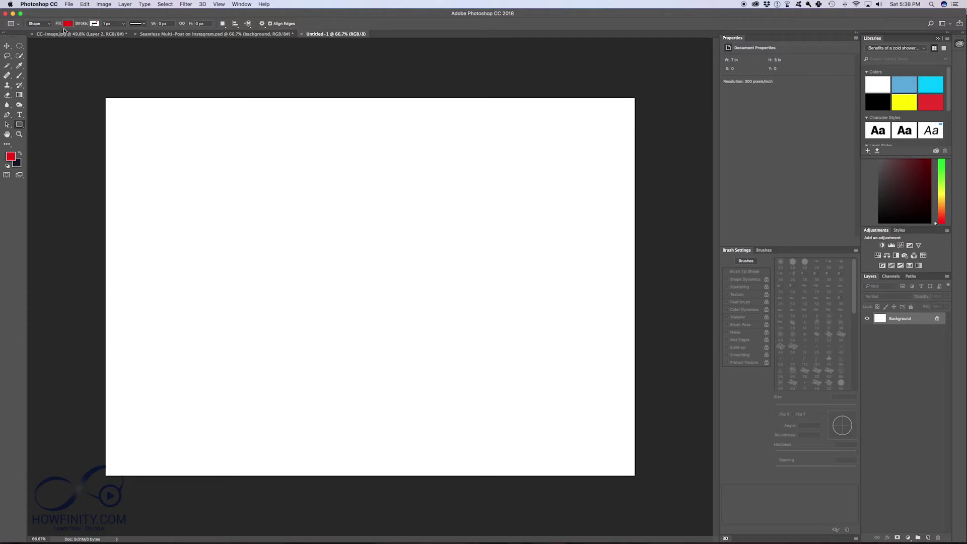
left_click_drag(161, 191, 468, 346)
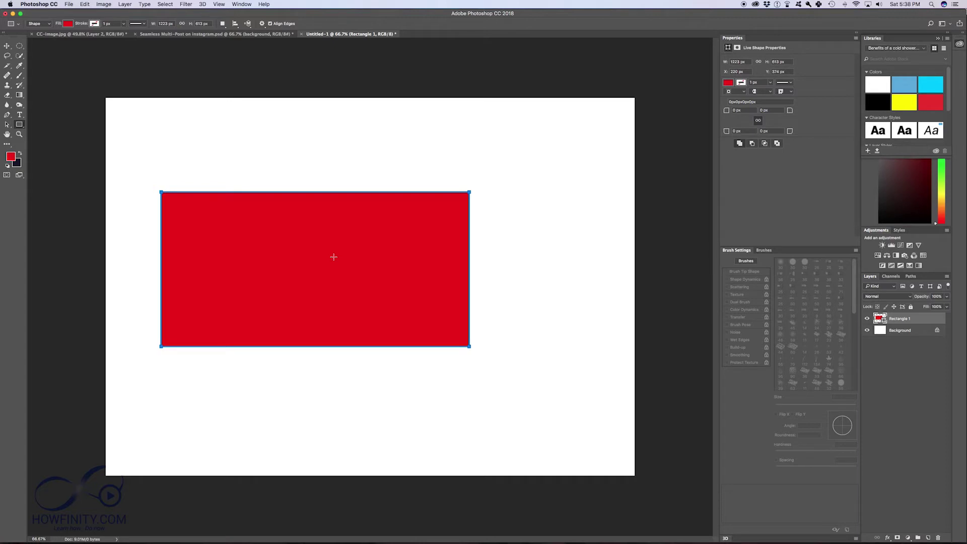
key("super+z")
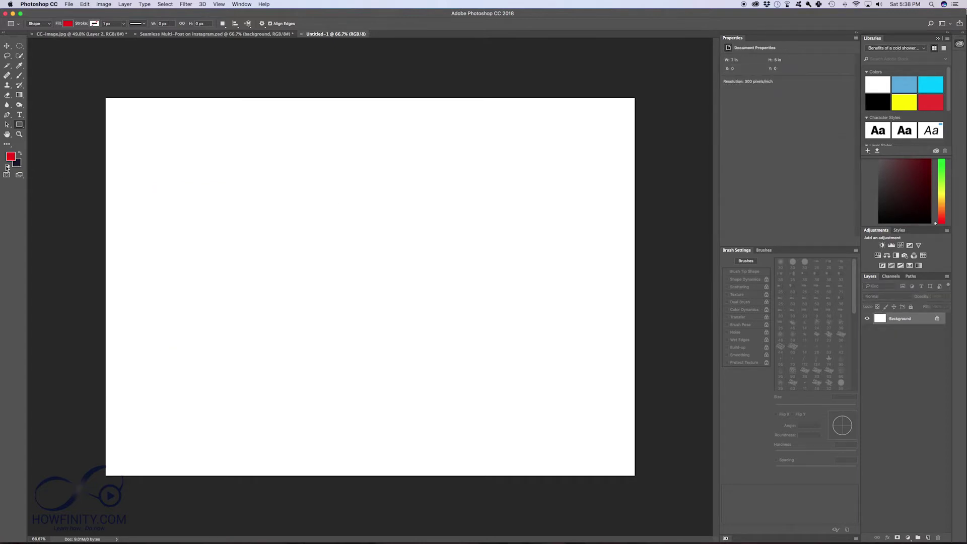
left_click(18, 168)
- Set the background colour to vivid blue, then swap so blue is foreground and red is background
left_click_drag(290, 221, 295, 192)
left_click_drag(252, 219, 254, 198)
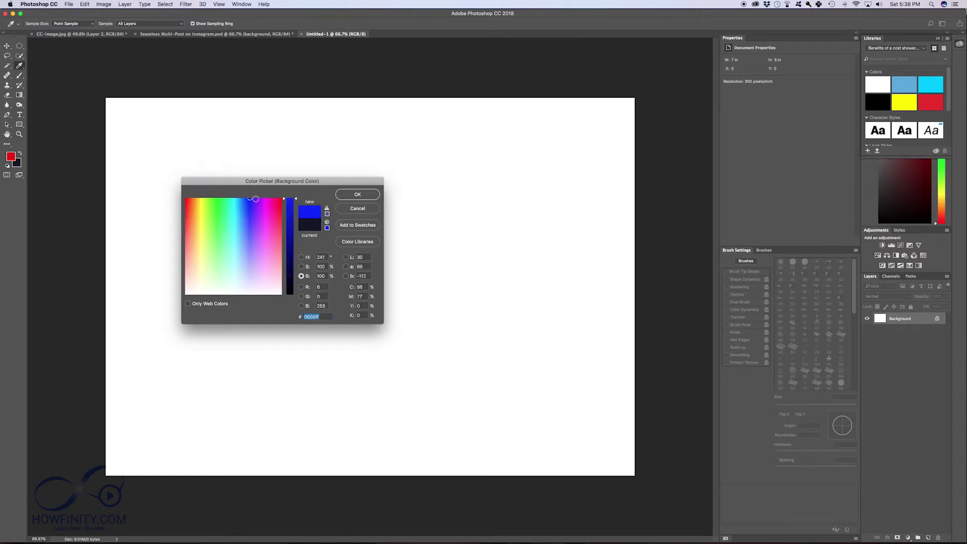
left_click(357, 195)
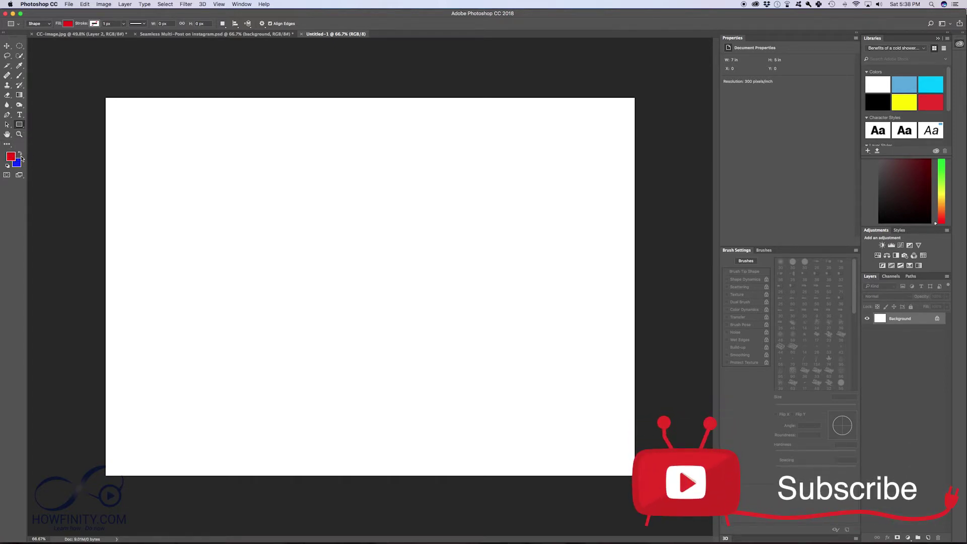
left_click(20, 153)
- Draw a test blue rectangle, toggle its layer visibility, then delete the rectangle layer
left_click_drag(163, 186, 434, 315)
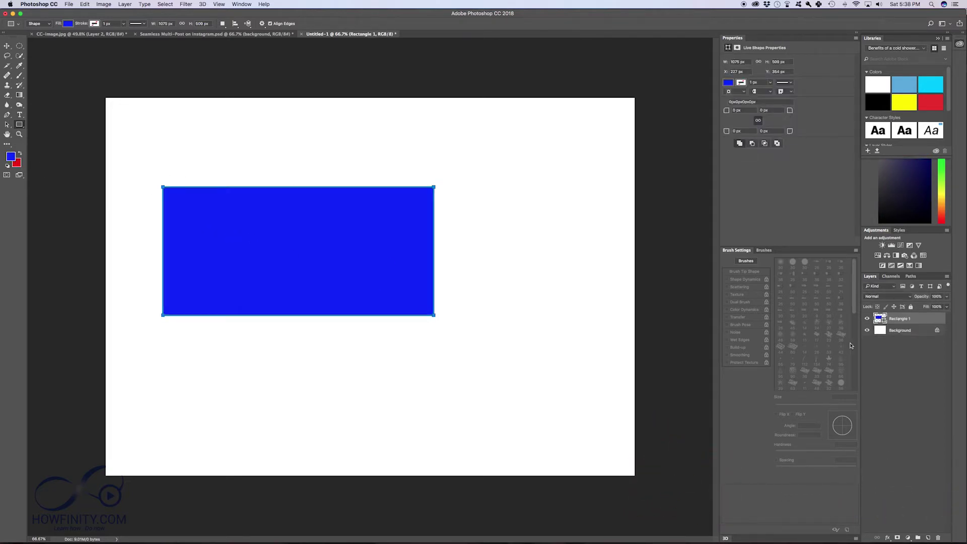
left_click(867, 319)
left_click(866, 319)
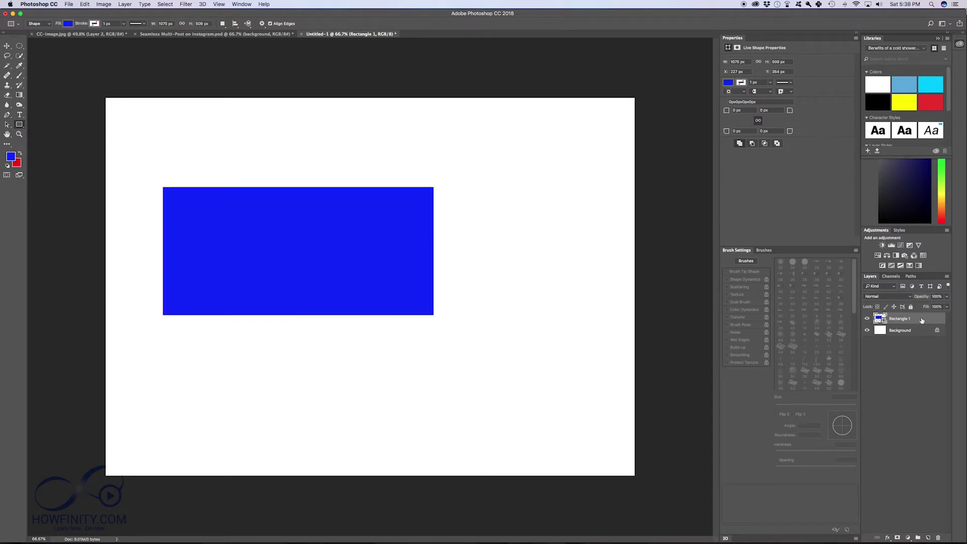
key("Delete")
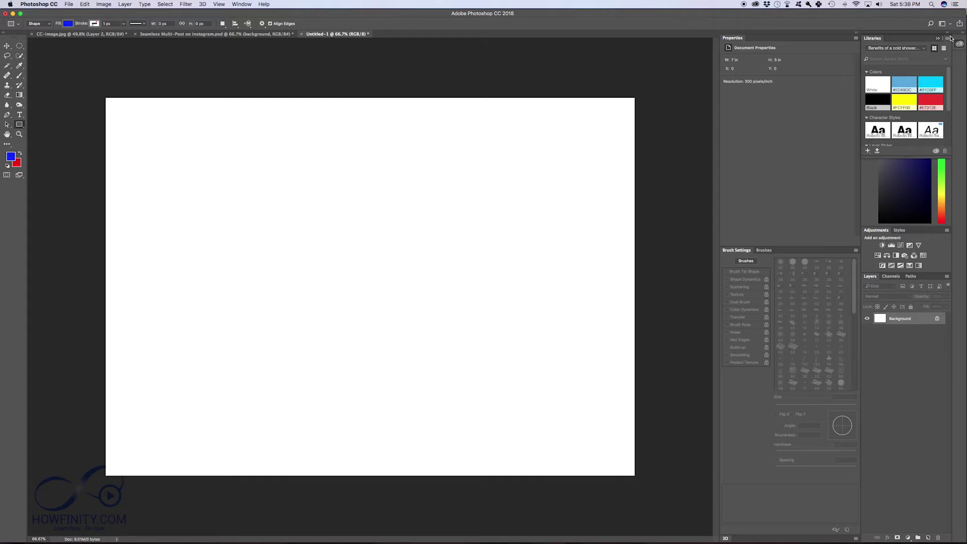
- Switch to the Essentials workspace and select the Brush Tool from the painting tools group
left_click(949, 24)
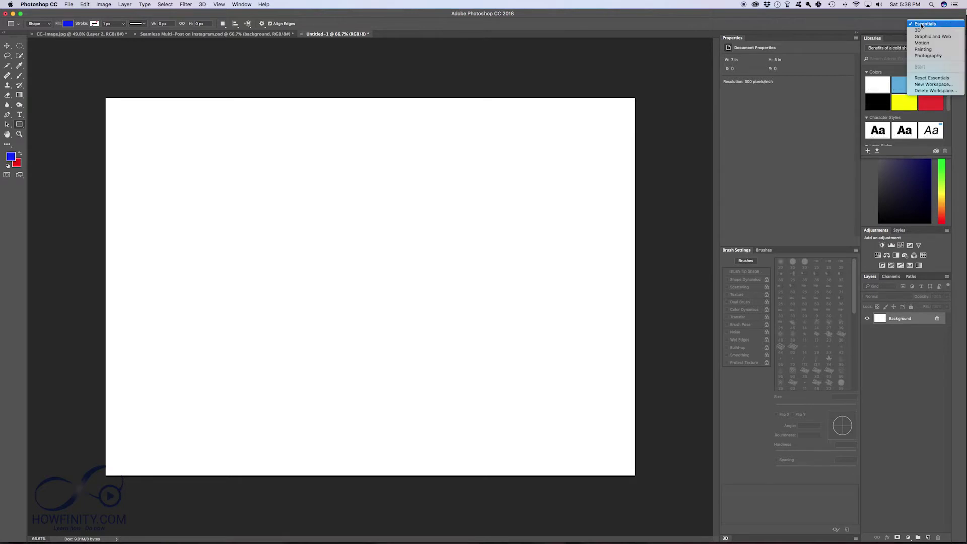
left_click(925, 25)
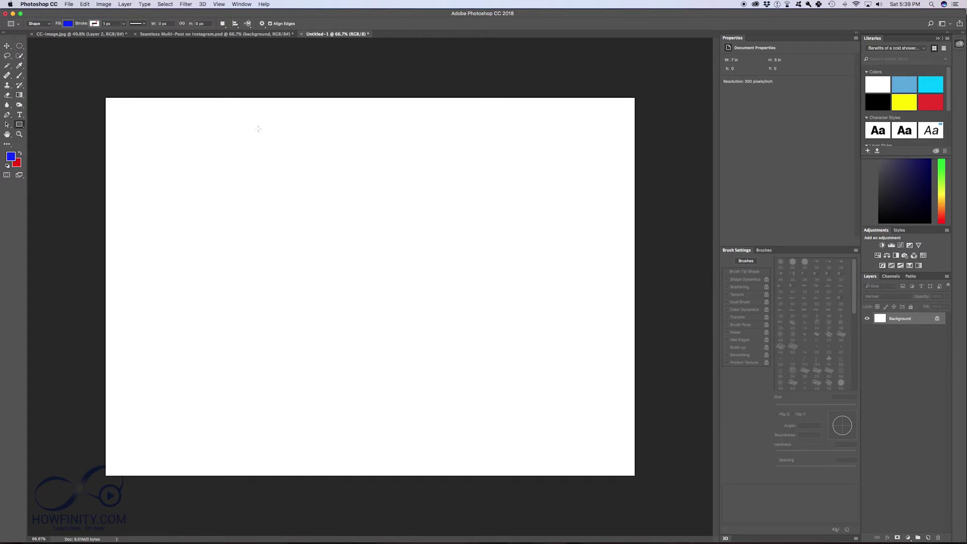
left_click_drag(18, 77, 20, 77)
left_click_drag(85, 78, 51, 76)
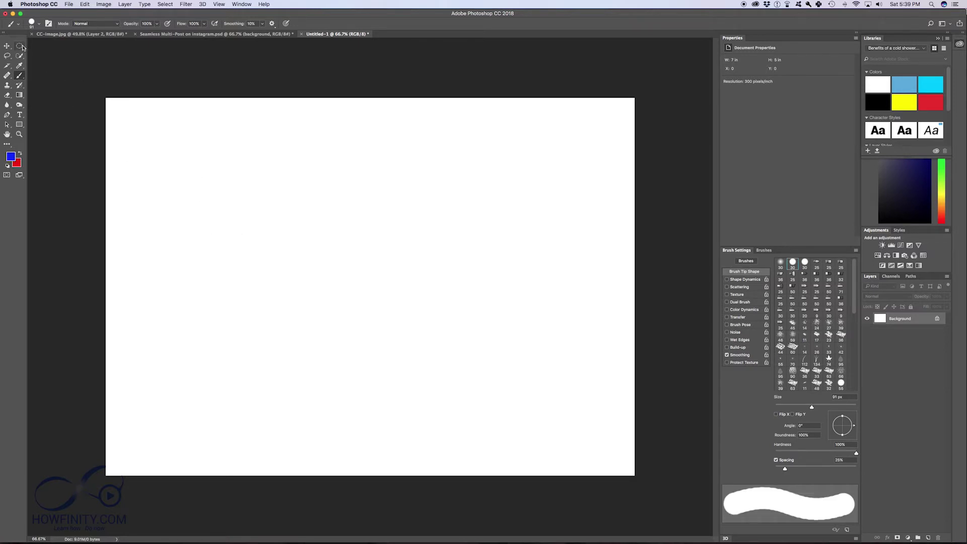
- Reset the Brush Tool to defaults and enlarge the brush to 124 px
left_click(18, 25)
left_click(19, 25)
right_click(12, 25)
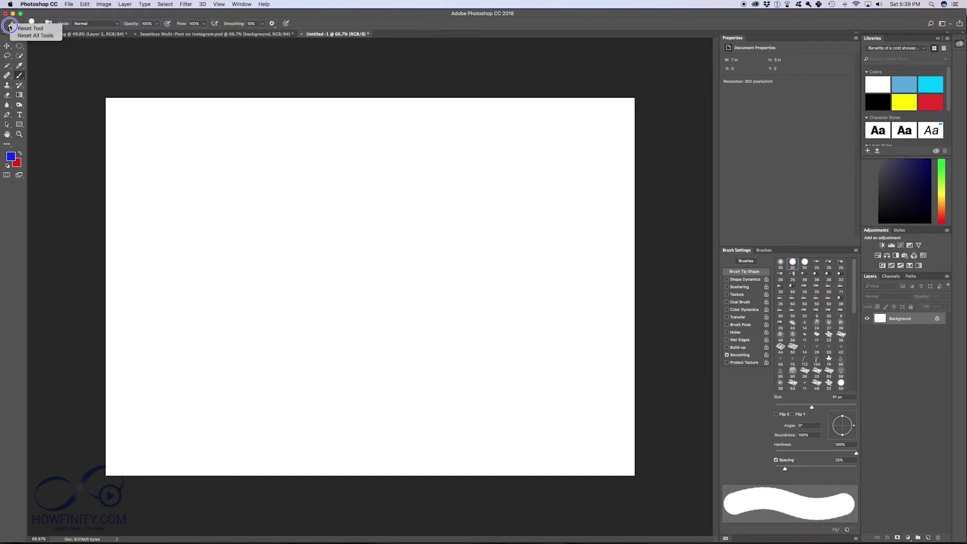
left_click(30, 28)
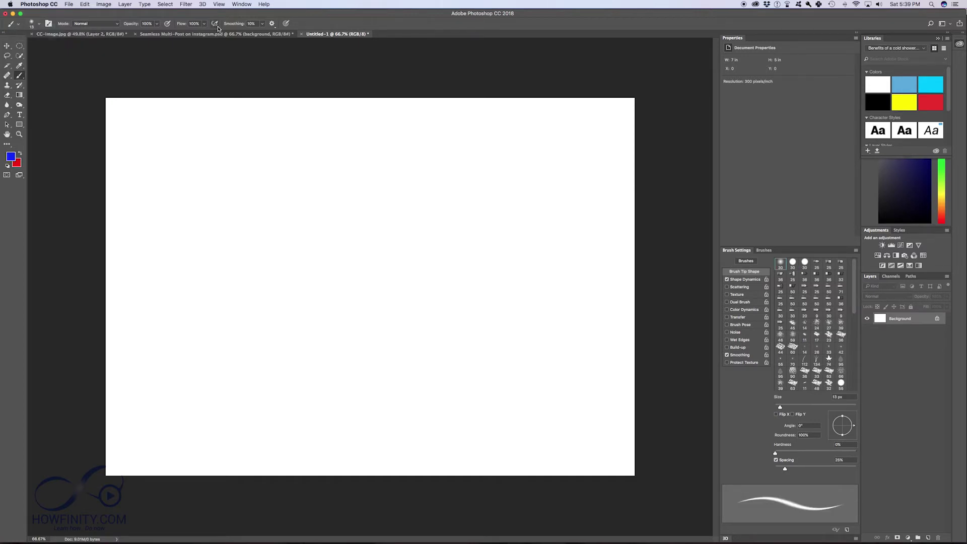
left_click(31, 24)
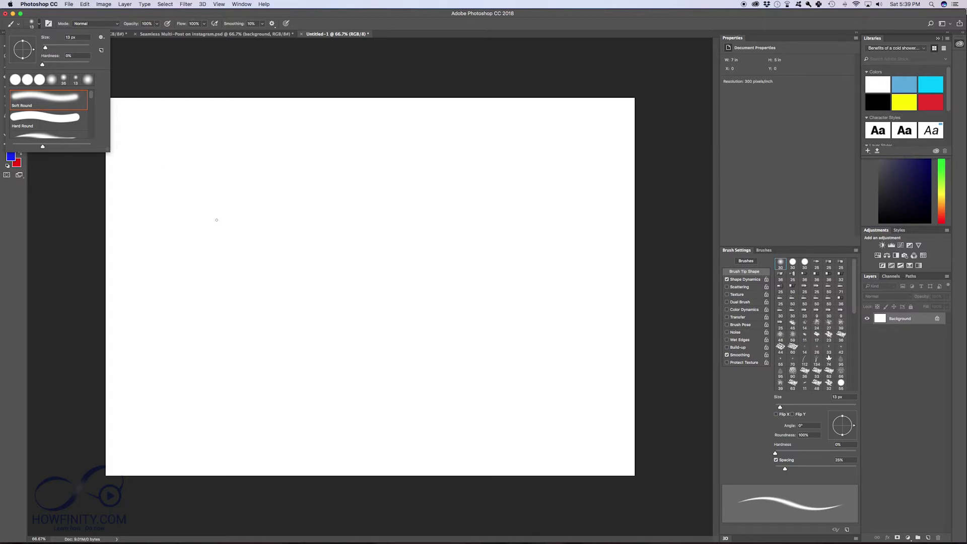
left_click_drag(46, 47, 68, 47)
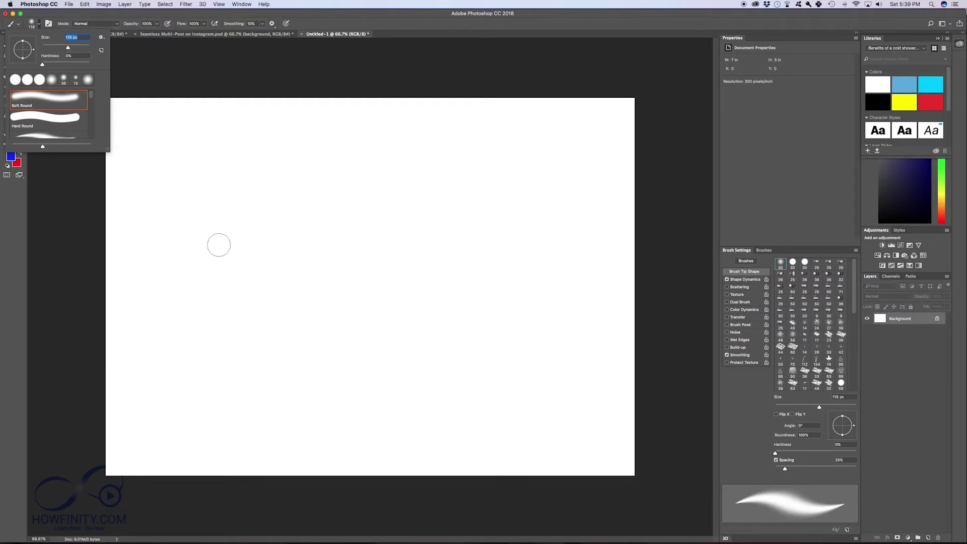
left_click_drag(68, 48, 86, 46)
mouse_move(83, 48)
left_mouse_down()
mouse_move(68, 47)
mouse_move(70, 64)
mouse_move(90, 65)
mouse_move(43, 64)
left_mouse_up()
- Choose the Soft Round tip at 51% hardness and paint a thick blue wave across the canvas
left_click(43, 119)
left_click(29, 103)
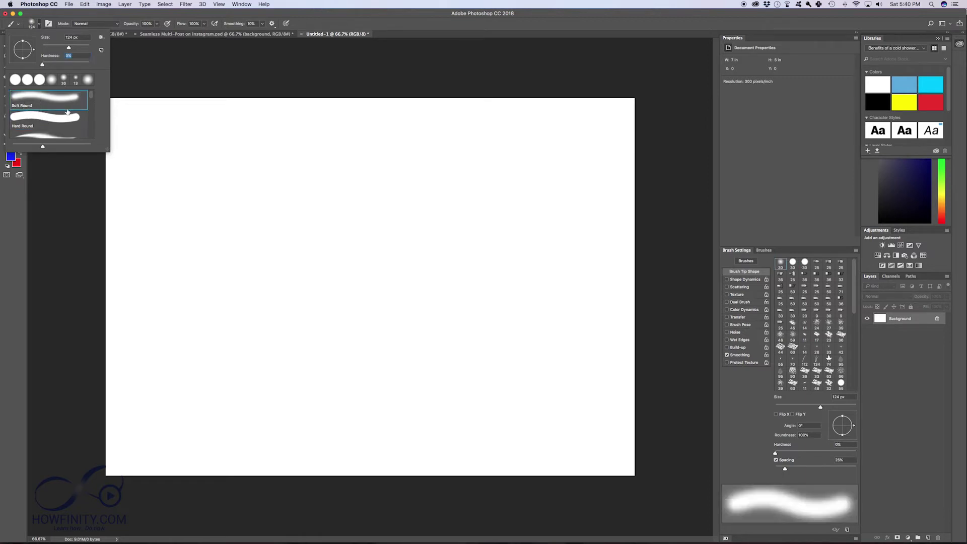
mouse_move(94, 98)
left_mouse_down()
mouse_move(91, 137)
mouse_move(92, 94)
left_mouse_up()
left_click_drag(45, 66, 69, 64)
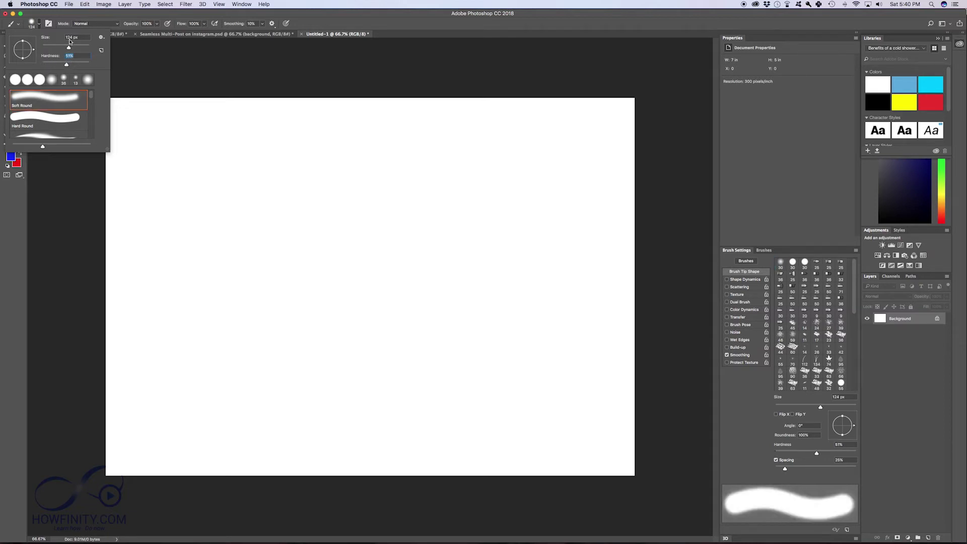
left_click(41, 25)
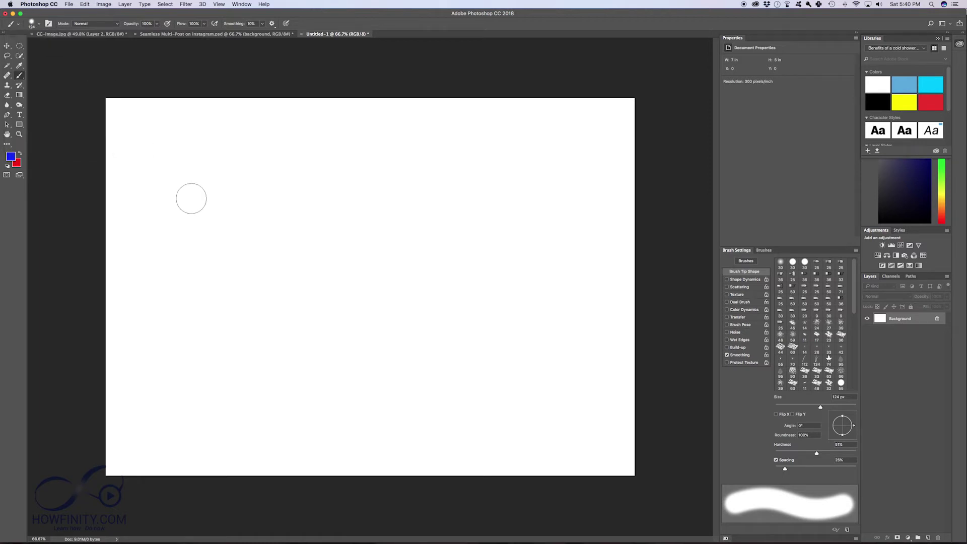
mouse_move(165, 175)
left_mouse_down()
mouse_move(301, 225)
mouse_move(360, 226)
mouse_move(445, 183)
mouse_move(512, 195)
mouse_move(557, 244)
left_mouse_up()
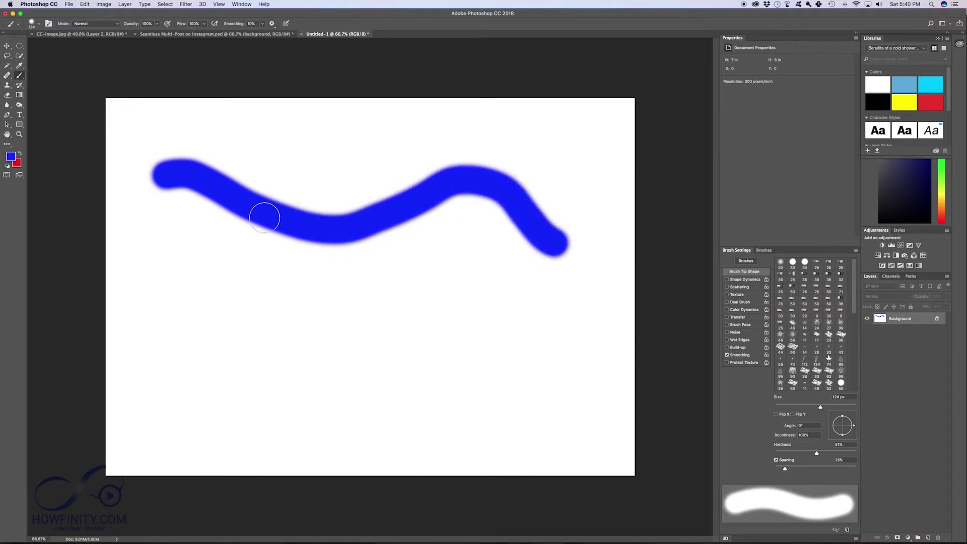
- Reduce the brush to 41 px and paint a thinner blue stroke below the wave
left_click(40, 24)
left_click_drag(52, 47, 55, 48)
key("Return")
mouse_move(161, 291)
left_mouse_down()
mouse_move(218, 265)
mouse_move(423, 313)
mouse_move(493, 280)
left_mouse_up()
- Switch to the Hard Round preset and paint a third hard-edged wavy line lower down
left_click(39, 24)
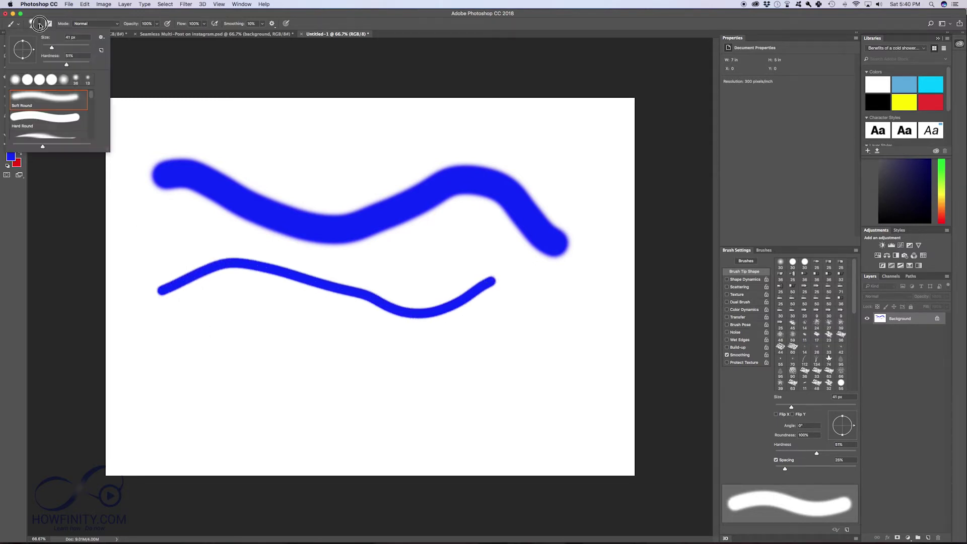
left_click(38, 119)
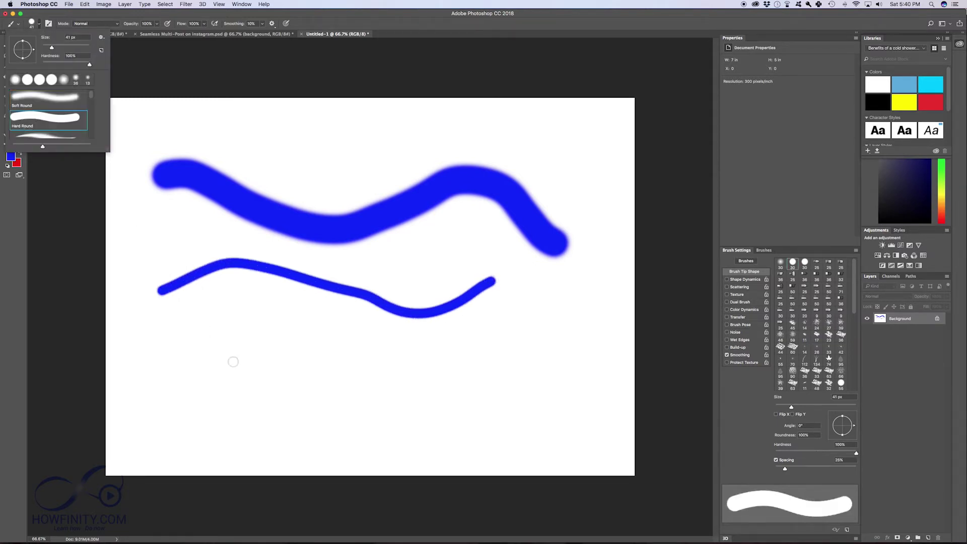
mouse_move(174, 348)
left_mouse_down()
mouse_move(260, 341)
mouse_move(364, 369)
mouse_move(484, 348)
left_mouse_up()
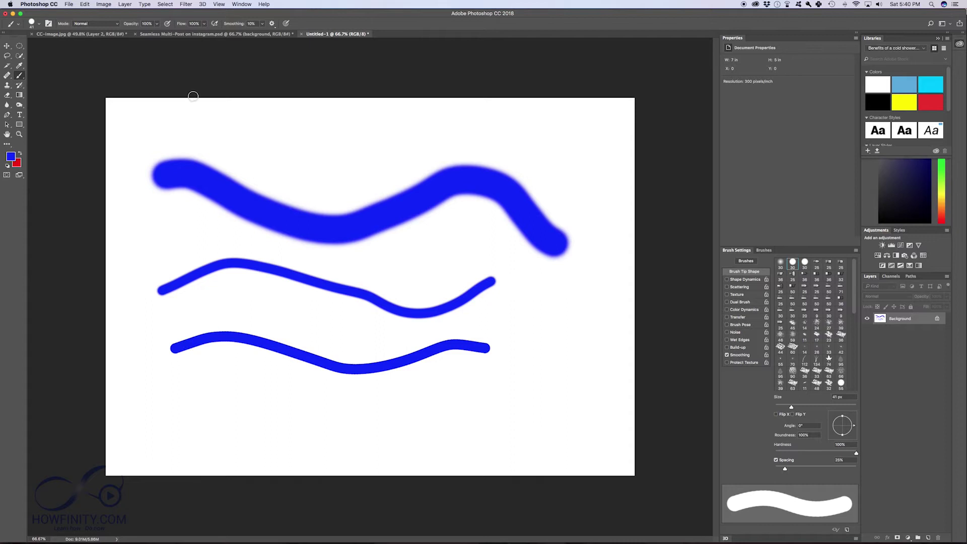
- Set brush opacity to 50% and paint a half-transparent stroke across the top plus a crossing curve
left_click(157, 24)
left_click_drag(156, 33, 138, 34)
left_click(158, 27)
mouse_move(159, 134)
left_mouse_down()
mouse_move(240, 128)
mouse_move(300, 157)
mouse_move(457, 127)
left_mouse_up()
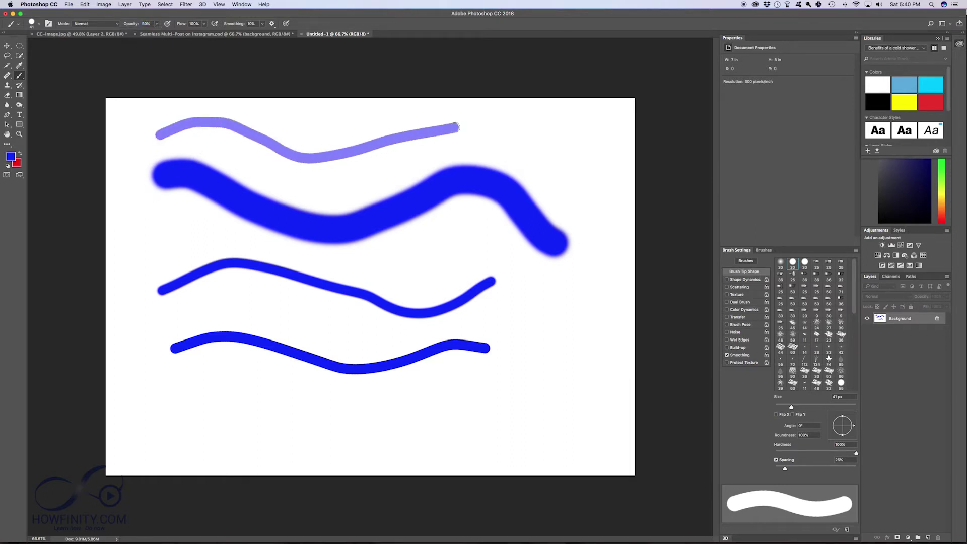
mouse_move(273, 111)
left_mouse_down()
mouse_move(320, 131)
mouse_move(341, 172)
mouse_move(325, 205)
left_mouse_up()
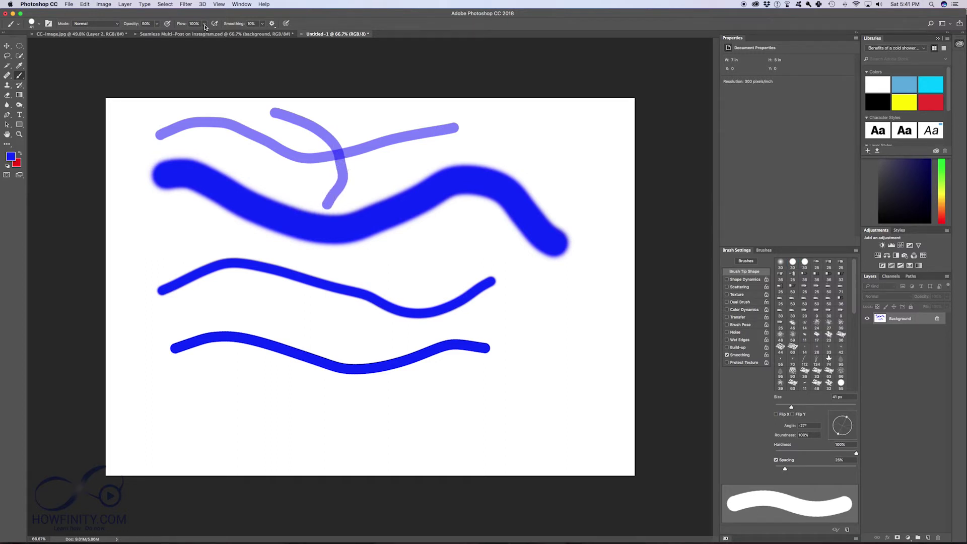
- Lower flow to about 50%, restore opacity to 100%, and paint two partial-flow strokes lower down
left_click(204, 27)
mouse_move(205, 32)
left_mouse_down()
mouse_move(160, 34)
mouse_move(174, 34)
left_mouse_up()
left_click(156, 24)
mouse_move(186, 322)
left_mouse_down()
mouse_move(262, 308)
mouse_move(332, 334)
mouse_move(432, 328)
left_mouse_up()
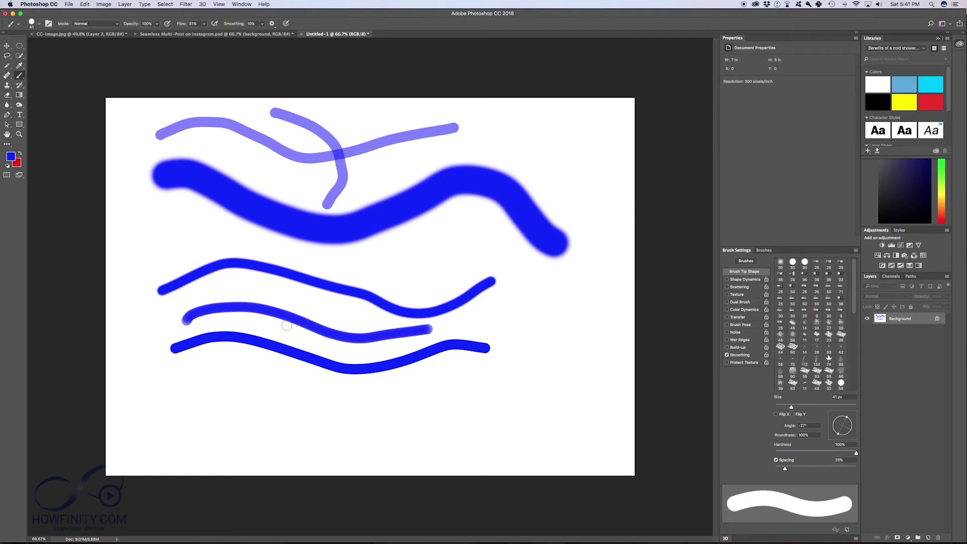
mouse_move(178, 331)
left_mouse_down()
mouse_move(218, 332)
mouse_move(273, 378)
mouse_move(376, 395)
mouse_move(512, 388)
left_mouse_up()
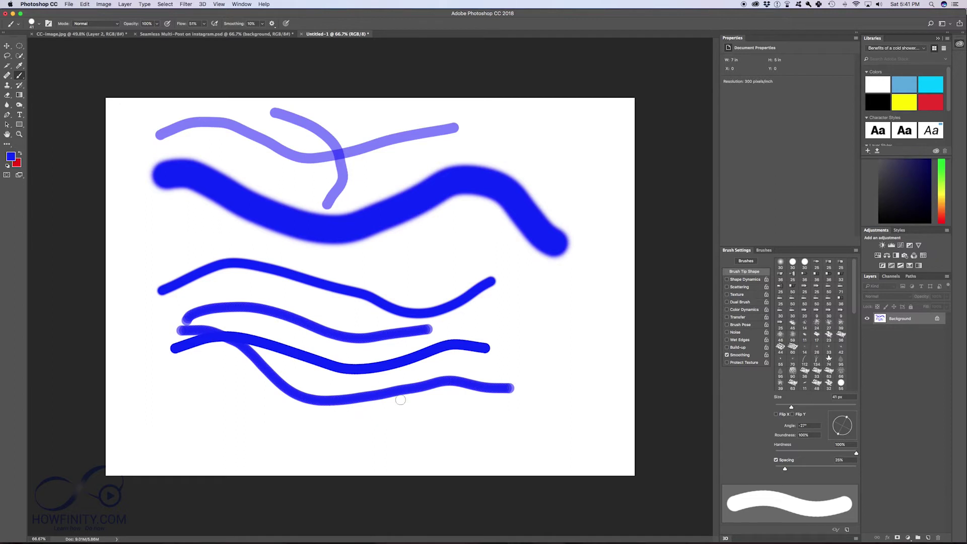
- Paint a faint stroke at 3% flow, then a full-strength stroke crossing the wave at 100% flow
left_click(203, 24)
left_click_drag(205, 33, 187, 33)
mouse_move(151, 242)
left_mouse_down()
mouse_move(228, 258)
mouse_move(294, 246)
mouse_move(428, 279)
left_mouse_up()
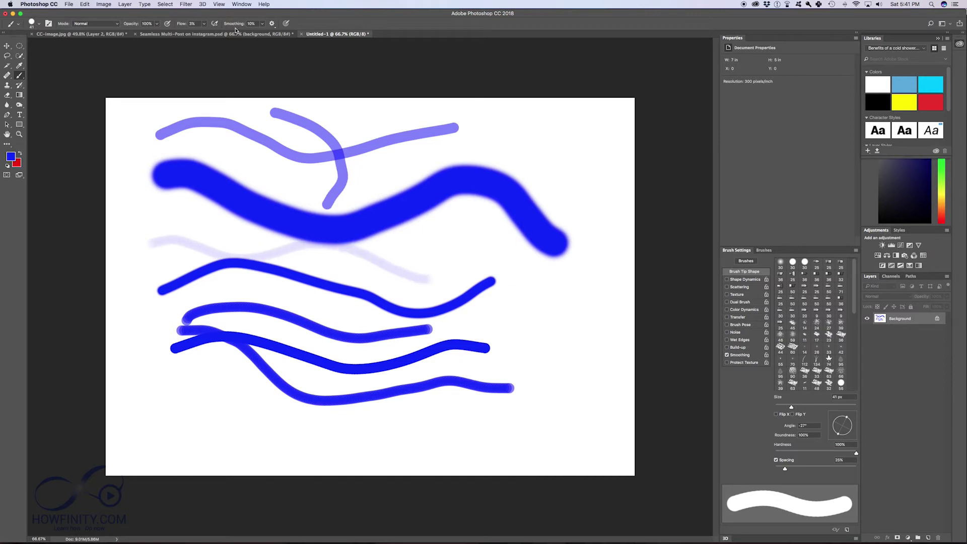
left_click(203, 24)
left_click_drag(188, 34, 272, 33)
mouse_move(351, 221)
left_mouse_down()
mouse_move(519, 296)
mouse_move(585, 287)
left_mouse_up()
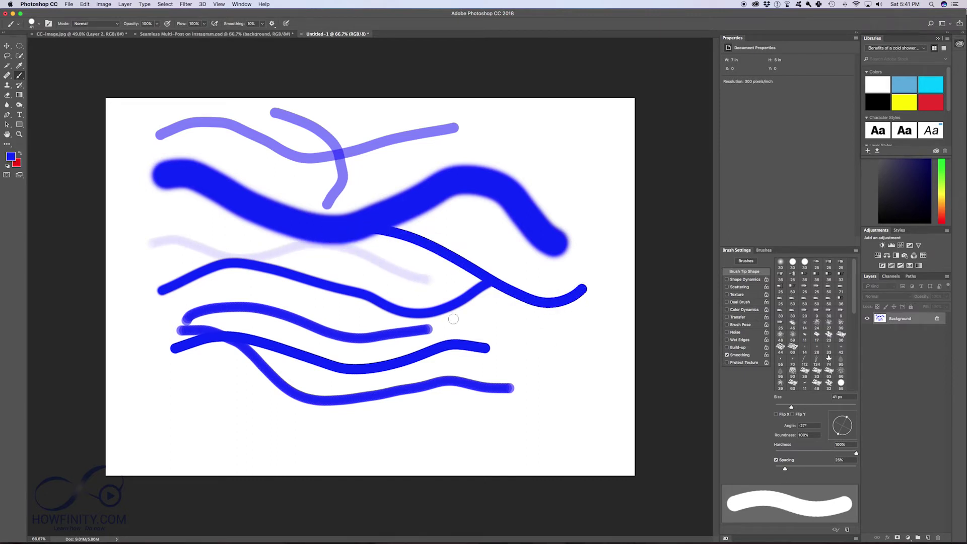
left_click(262, 25)
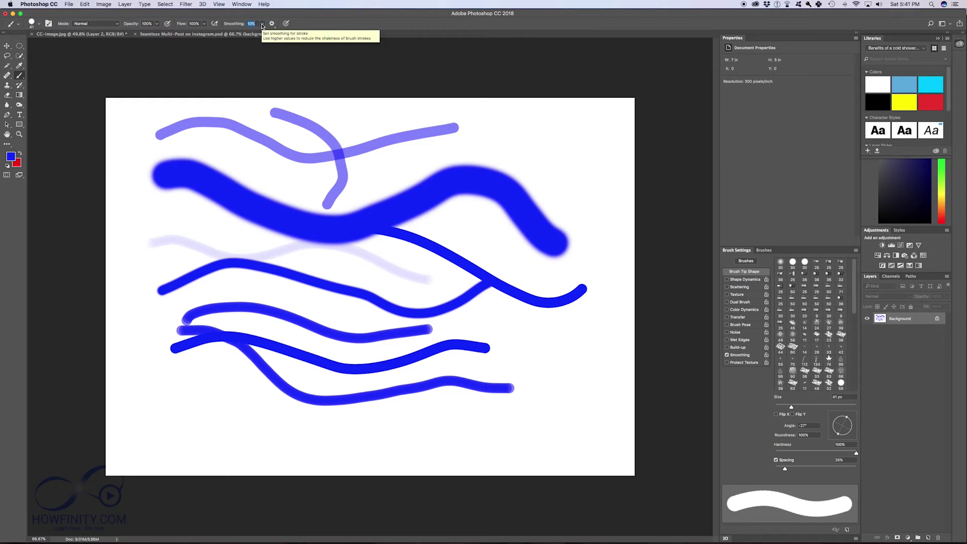
- Shrink the brush to 31 px, set smoothing to 0%, and paint a looping stroke
left_click(40, 25)
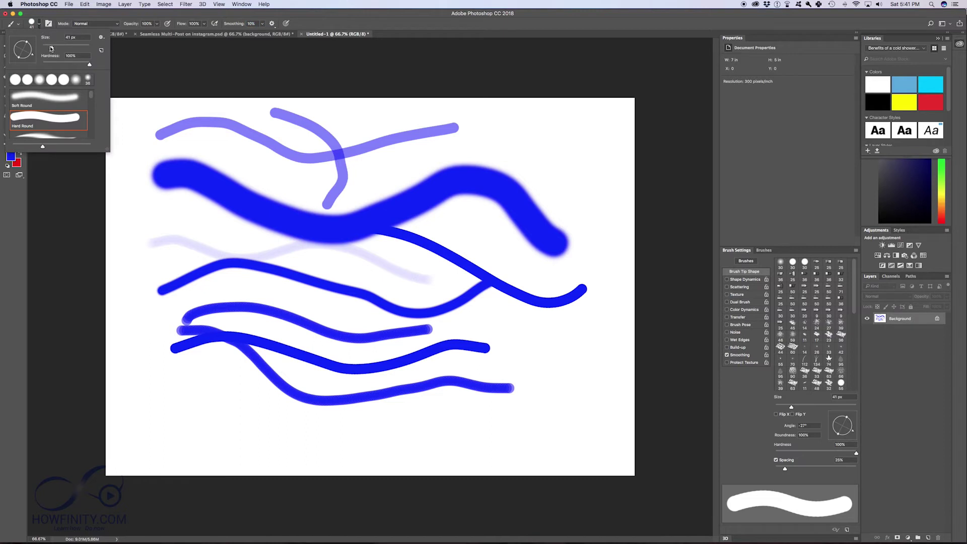
left_click_drag(51, 49, 50, 48)
key("Return")
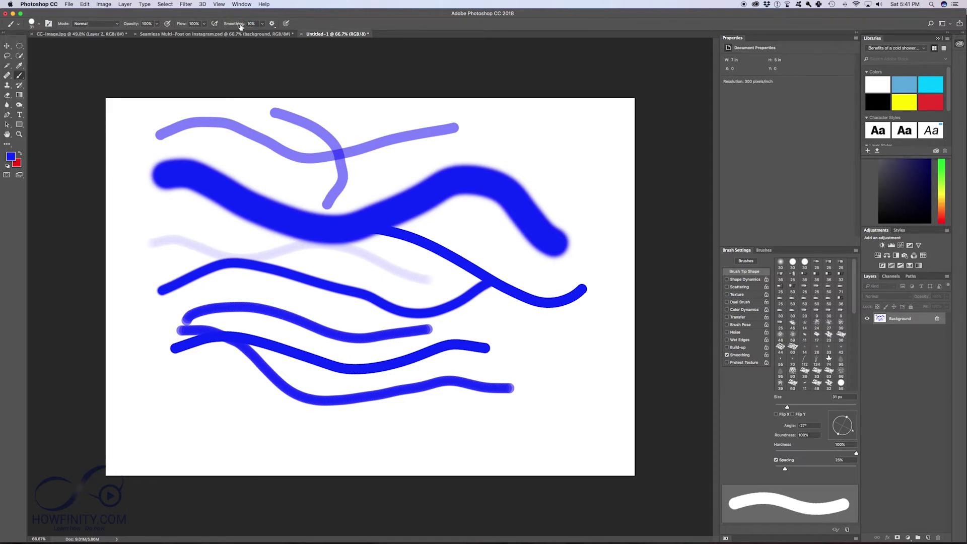
left_click(263, 27)
left_click_drag(261, 34, 250, 36)
left_click(261, 26)
mouse_move(511, 123)
left_mouse_down()
mouse_move(537, 142)
mouse_move(497, 172)
mouse_move(508, 207)
mouse_move(567, 222)
mouse_move(579, 250)
mouse_move(460, 246)
mouse_move(449, 292)
mouse_move(532, 338)
mouse_move(584, 325)
mouse_move(571, 349)
mouse_move(545, 353)
mouse_move(544, 377)
mouse_move(582, 391)
mouse_move(534, 413)
mouse_move(498, 406)
mouse_move(448, 426)
mouse_move(350, 417)
left_mouse_up()
- Raise smoothing to 100% and paint two smoothly curved looping strokes across the lower canvas
left_click(262, 24)
left_click_drag(272, 37, 298, 37)
mouse_move(329, 437)
left_mouse_down()
mouse_move(318, 417)
mouse_move(238, 429)
mouse_move(168, 403)
mouse_move(175, 351)
mouse_move(330, 242)
left_mouse_up()
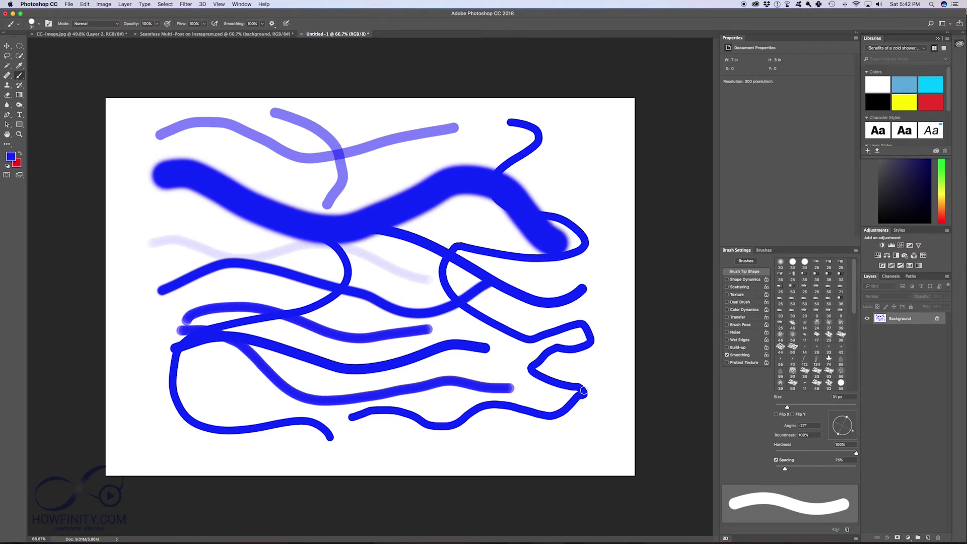
mouse_move(544, 448)
left_mouse_down()
mouse_move(586, 441)
mouse_move(578, 428)
mouse_move(508, 435)
mouse_move(478, 422)
mouse_move(483, 401)
mouse_move(609, 408)
mouse_move(603, 381)
mouse_move(451, 360)
mouse_move(437, 336)
mouse_move(541, 328)
mouse_move(525, 303)
mouse_move(473, 288)
left_mouse_up()
- Inspect the smoothing slider, the Smoothing Options gear menu and the blend Mode list, keeping smoothing at 100%
left_click(261, 27)
mouse_move(262, 34)
left_mouse_down()
mouse_move(232, 34)
mouse_move(262, 34)
left_mouse_up()
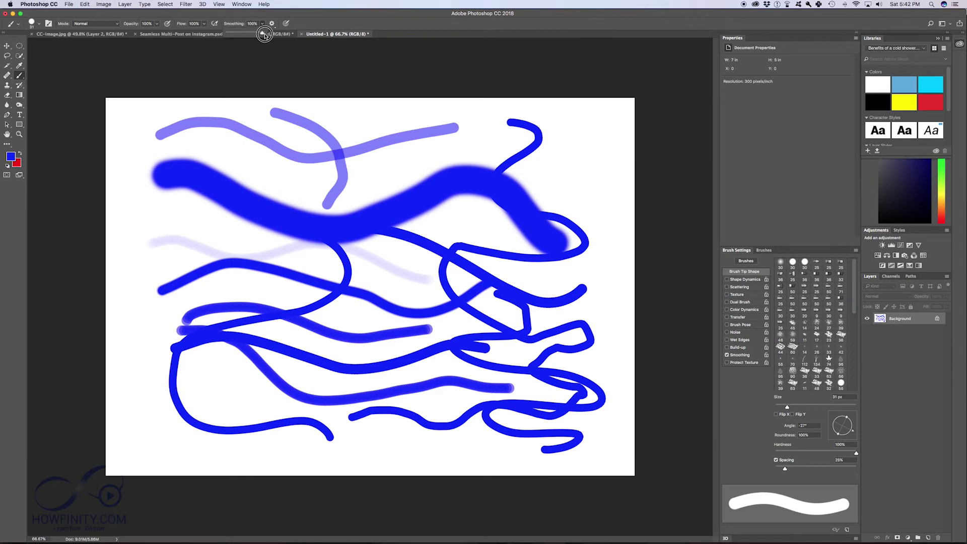
left_click(272, 23)
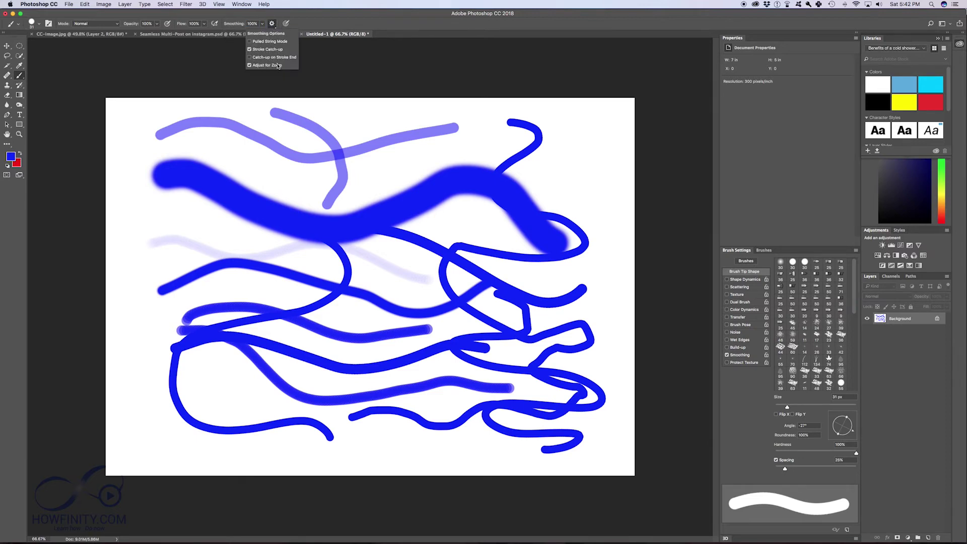
left_click(272, 26)
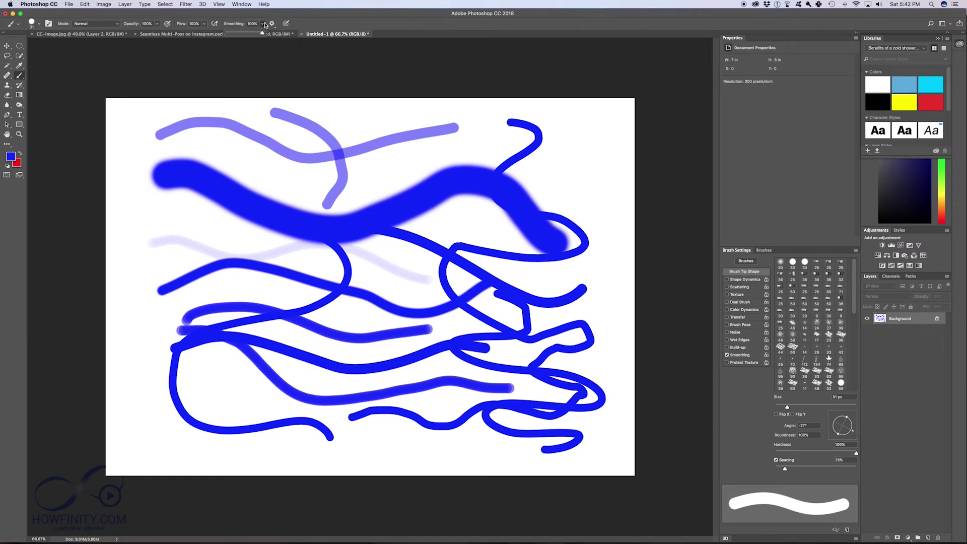
left_click(92, 24)
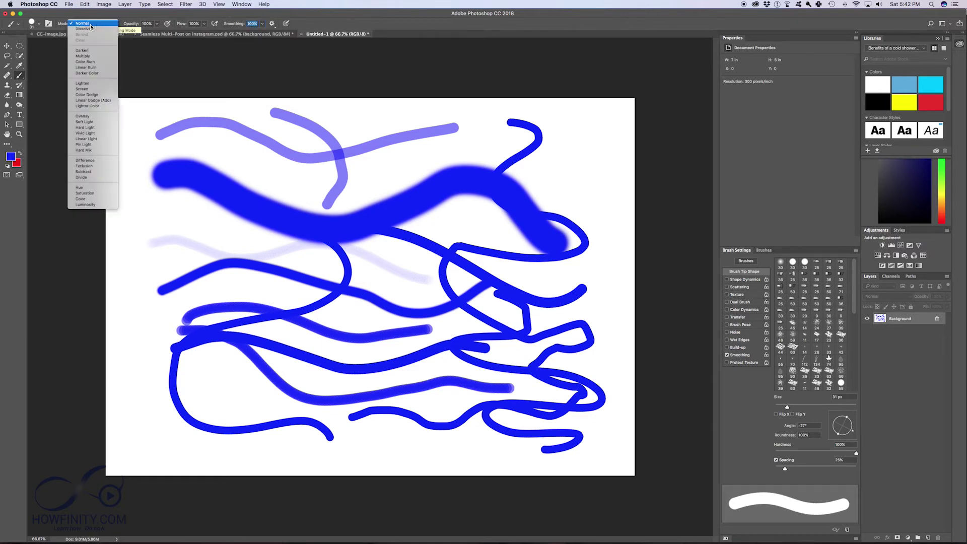
- Keep Normal blend mode and use Edit > Fill with White contents to wipe the canvas, then return to the Brush
left_click(62, 24)
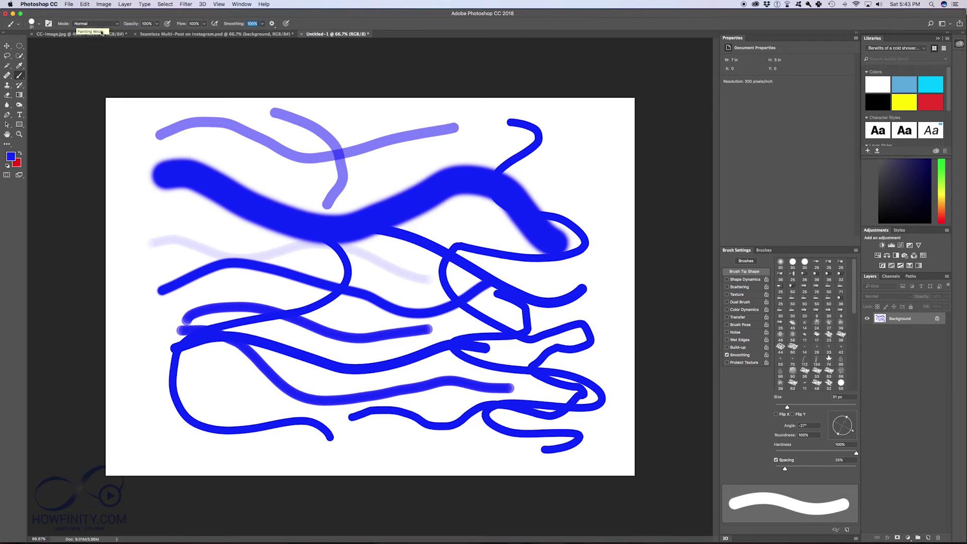
left_click(85, 4)
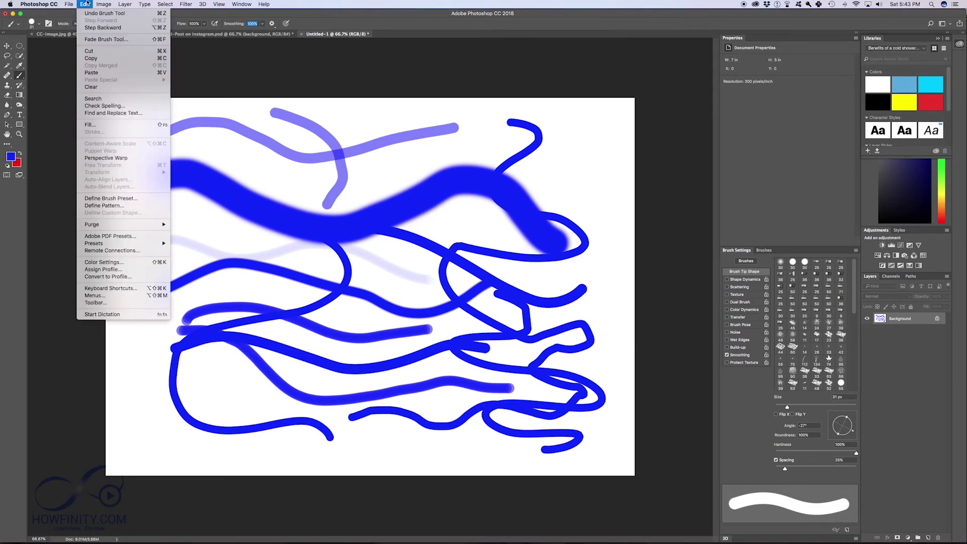
left_click(90, 124)
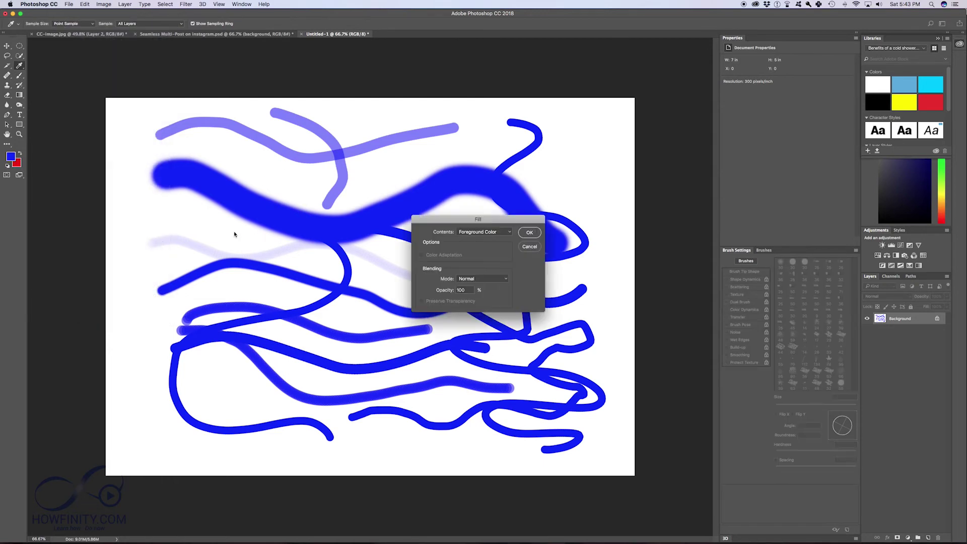
left_click(480, 233)
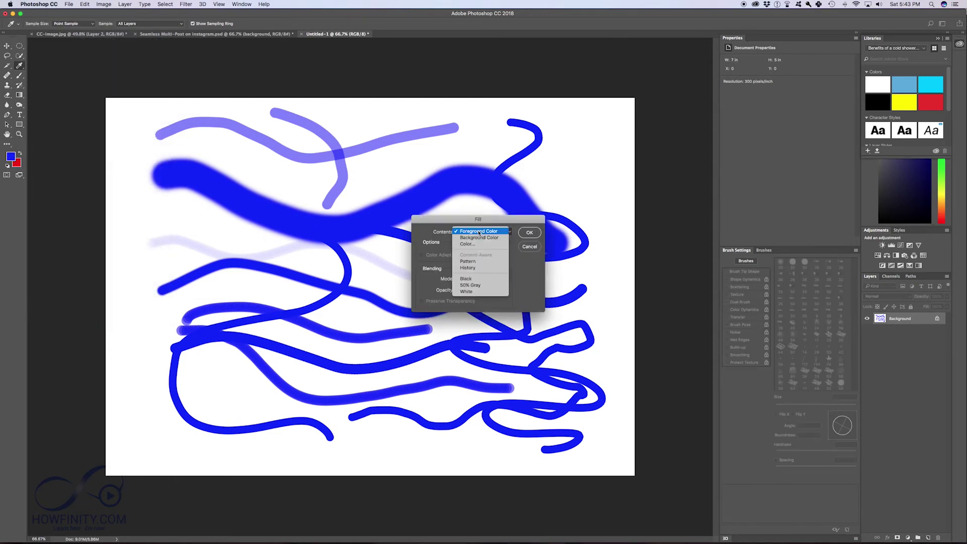
left_click(478, 291)
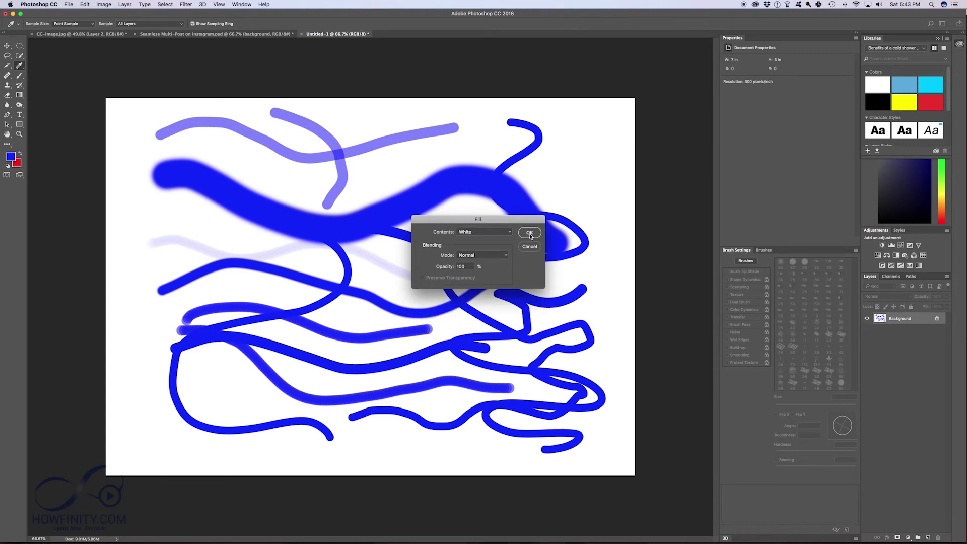
left_click(529, 232)
key("b")
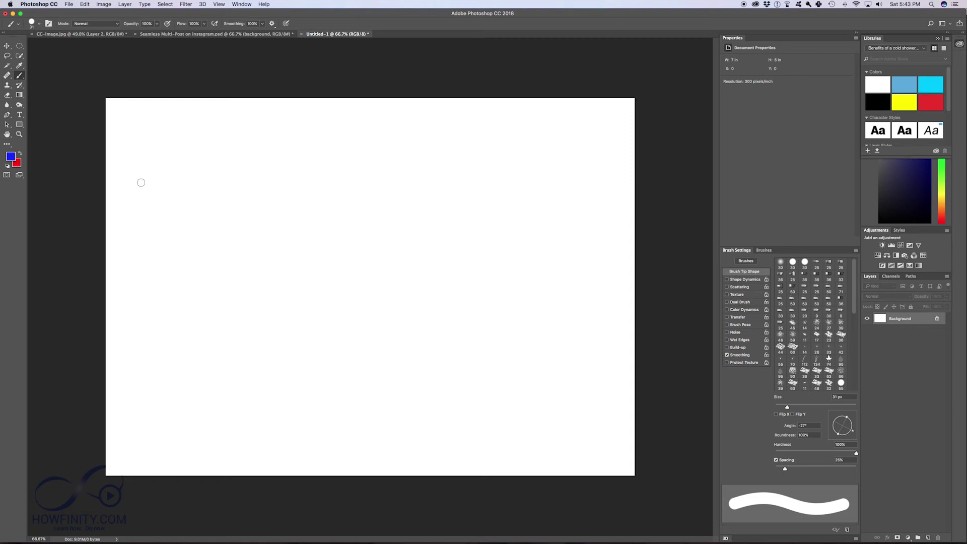
- Paint long smoothed blue lines across the canvas: horizontal, vertical, curving and a wavy box
left_click(184, 191)
mouse_move(183, 191)
left_mouse_down()
mouse_move(236, 195)
mouse_move(322, 227)
mouse_move(405, 285)
mouse_move(593, 337)
left_mouse_up()
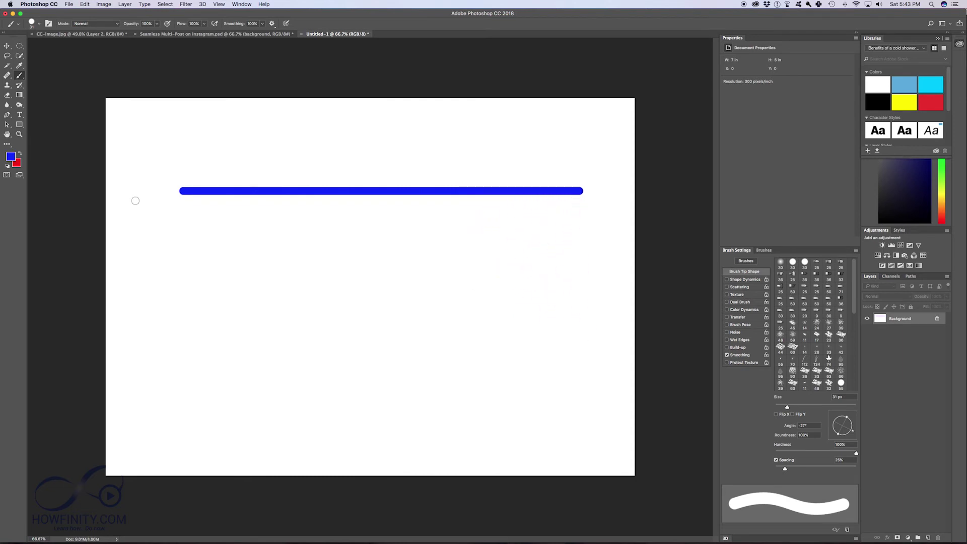
left_click(594, 132)
mouse_move(594, 132)
left_mouse_down()
mouse_move(598, 179)
mouse_move(578, 295)
mouse_move(540, 446)
left_mouse_up()
mouse_move(316, 219)
left_mouse_down()
mouse_move(303, 354)
mouse_move(349, 443)
mouse_move(325, 479)
left_mouse_up()
mouse_move(341, 280)
left_mouse_down()
mouse_move(510, 304)
mouse_move(569, 282)
left_mouse_up()
left_click_drag(542, 217, 291, 216)
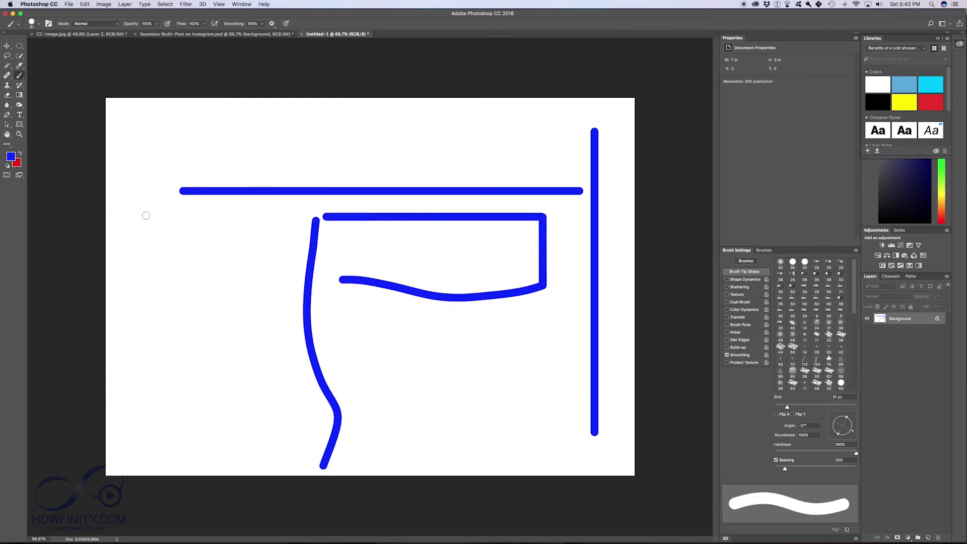
- Draw a zigzag W from five points joined by straight blue strokes
left_click(122, 217)
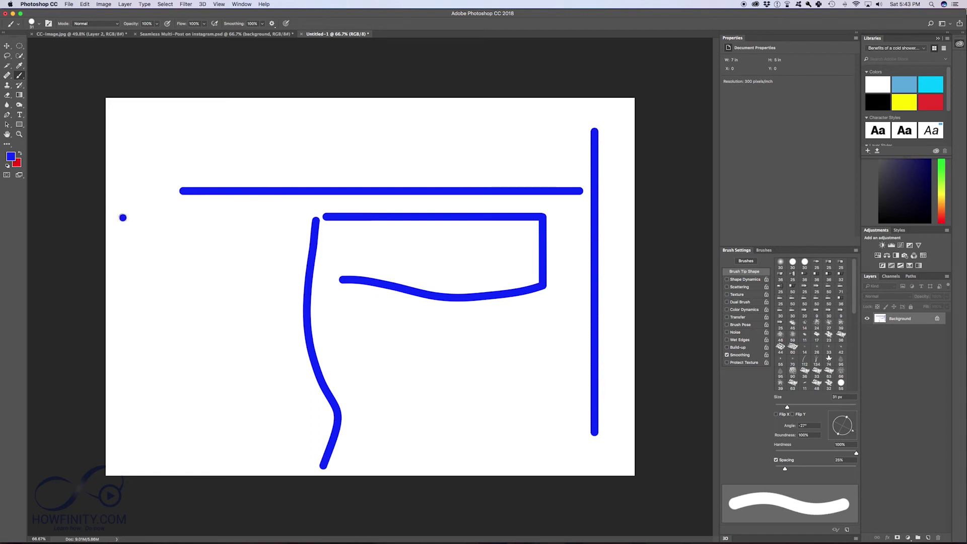
left_click(205, 338, "shift")
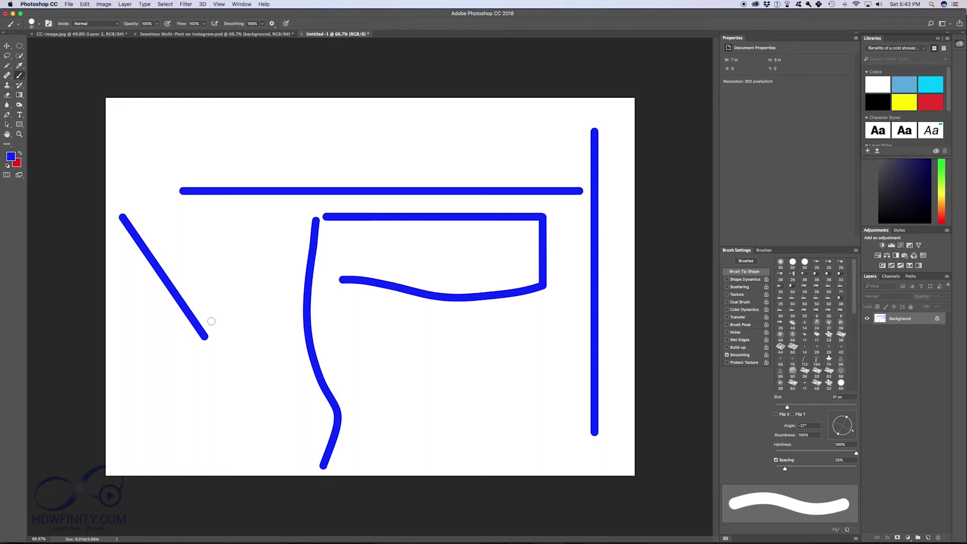
left_click(235, 214, "shift")
left_click(264, 341, "shift")
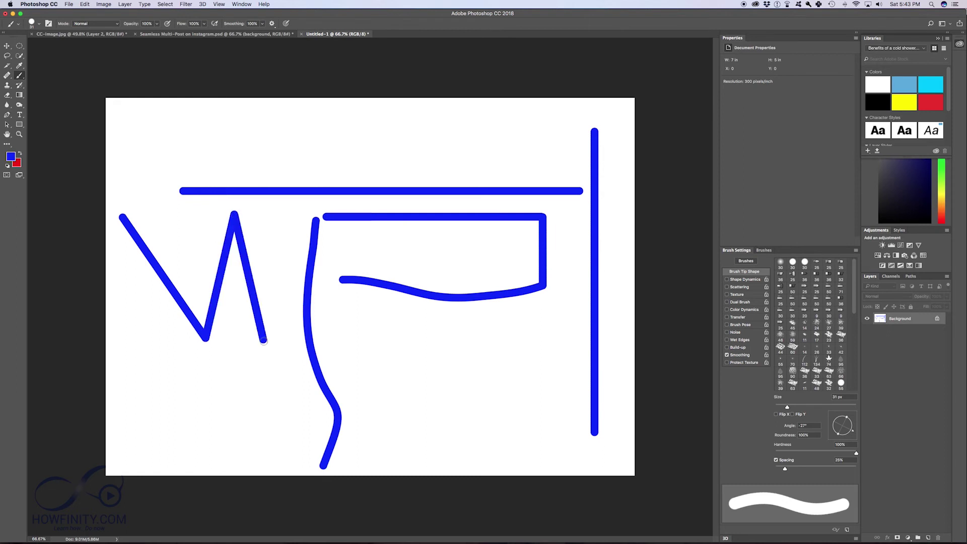
left_click(294, 224, "shift")
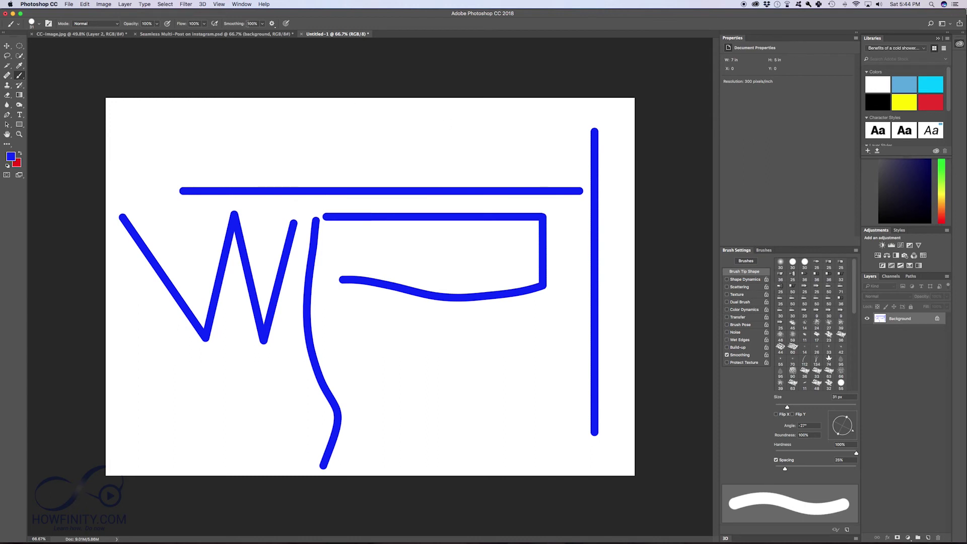
left_click(233, 4)
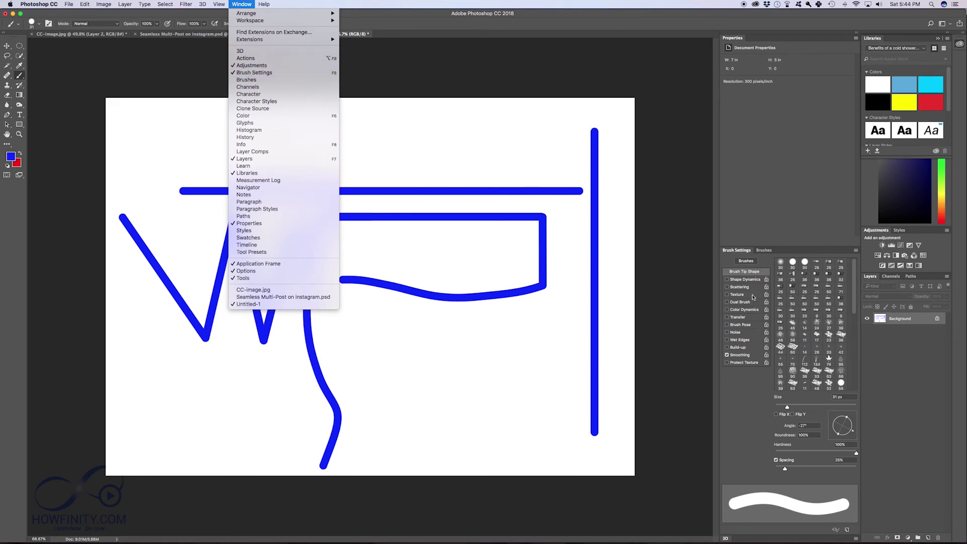
- Stamp a large purple wisp across the canvas with the 2500 px smoke brush
left_click(757, 314)
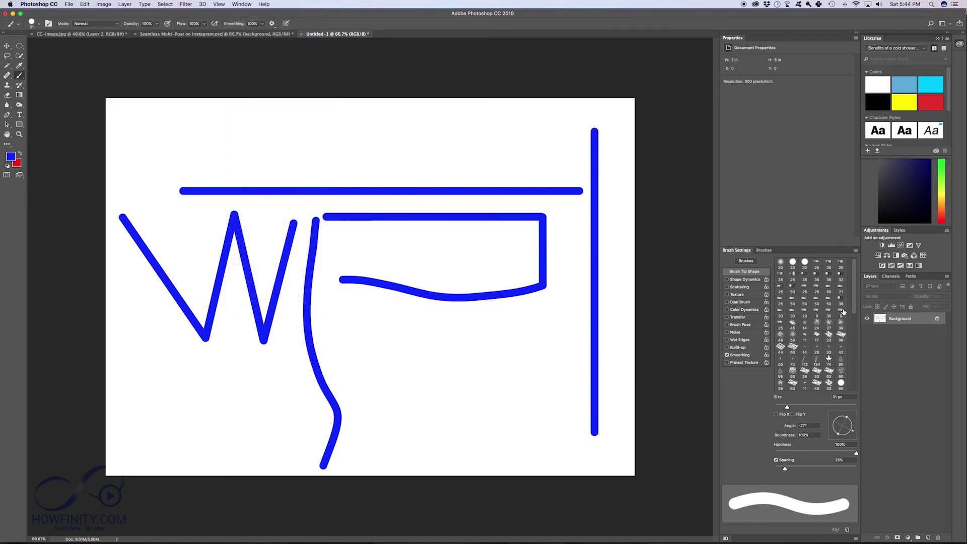
mouse_move(854, 300)
left_mouse_down()
mouse_move(855, 347)
mouse_move(853, 311)
mouse_move(855, 328)
mouse_move(801, 333)
left_mouse_up()
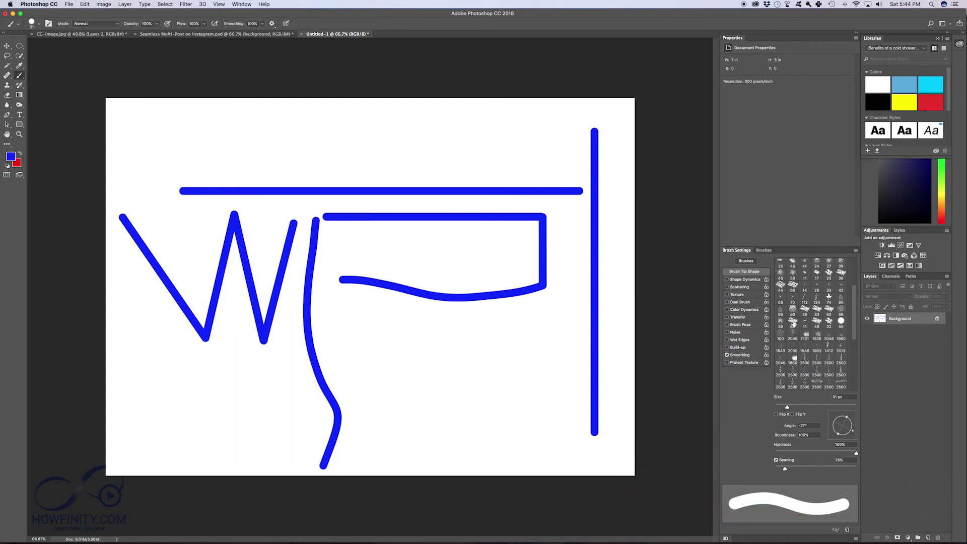
left_click_drag(854, 319, 853, 327)
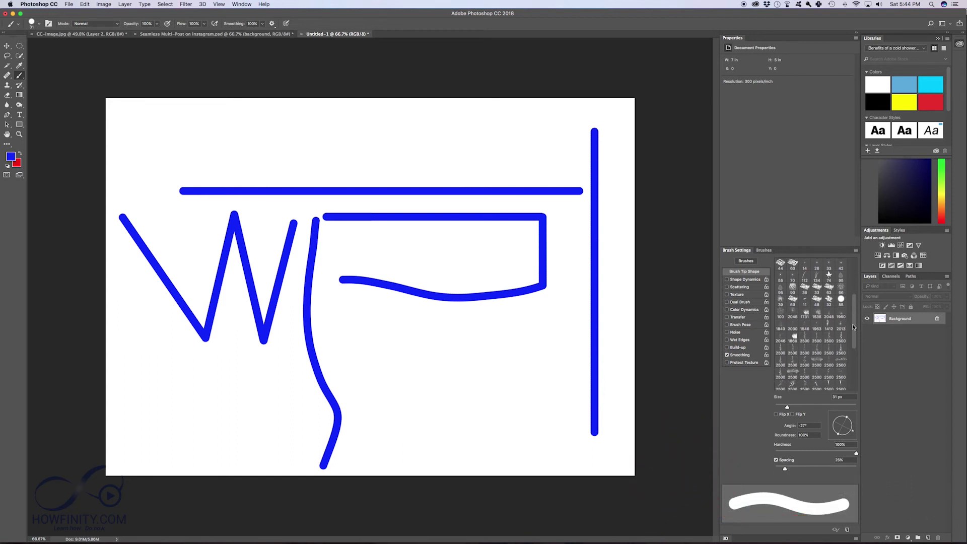
left_click(815, 359)
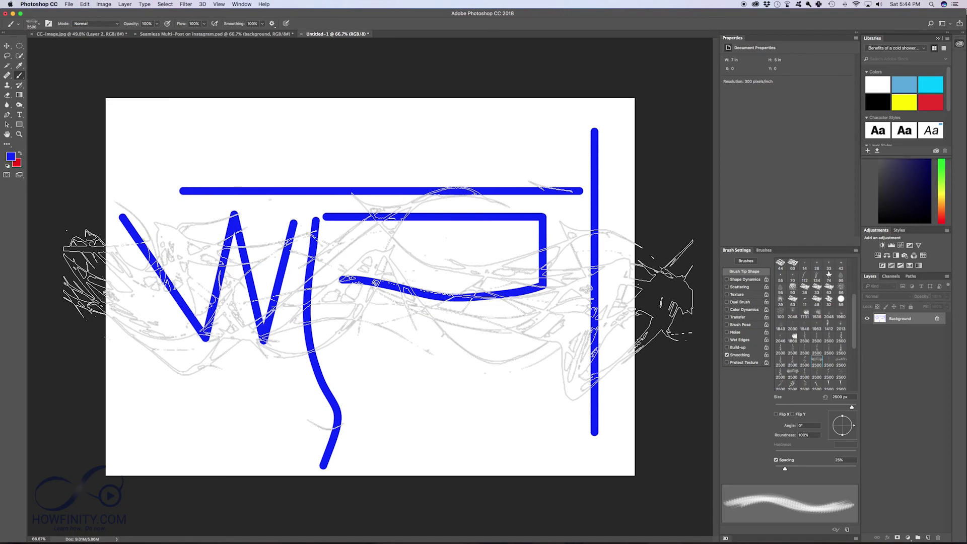
left_click(385, 282)
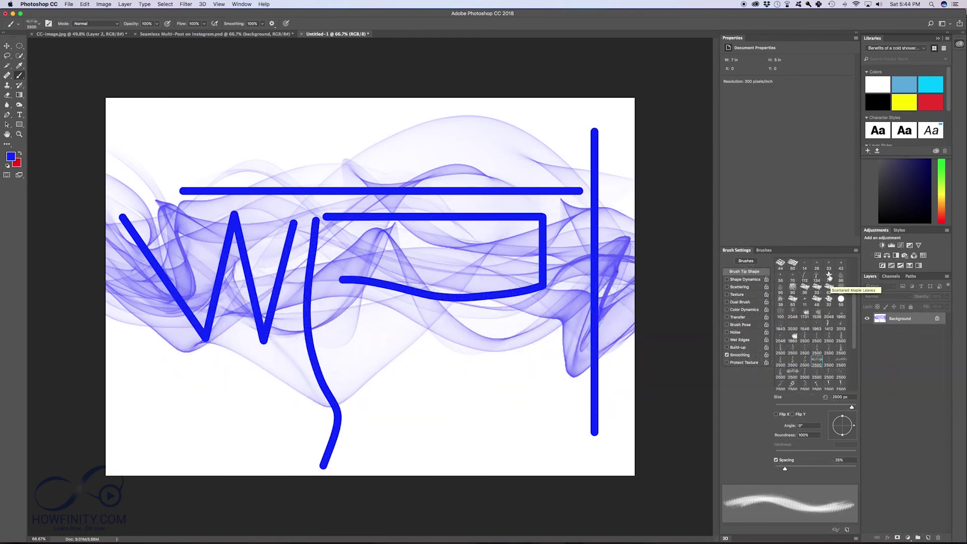
- Scatter small blue leaf and centipede stamps near the bottom with the 74 px brush
left_click(828, 276)
left_click_drag(410, 371, 427, 380)
left_click(454, 393)
left_click(501, 407, "shift")
left_click_drag(381, 430, 335, 421)
left_click(219, 398)
left_click(261, 434)
left_click(276, 399)
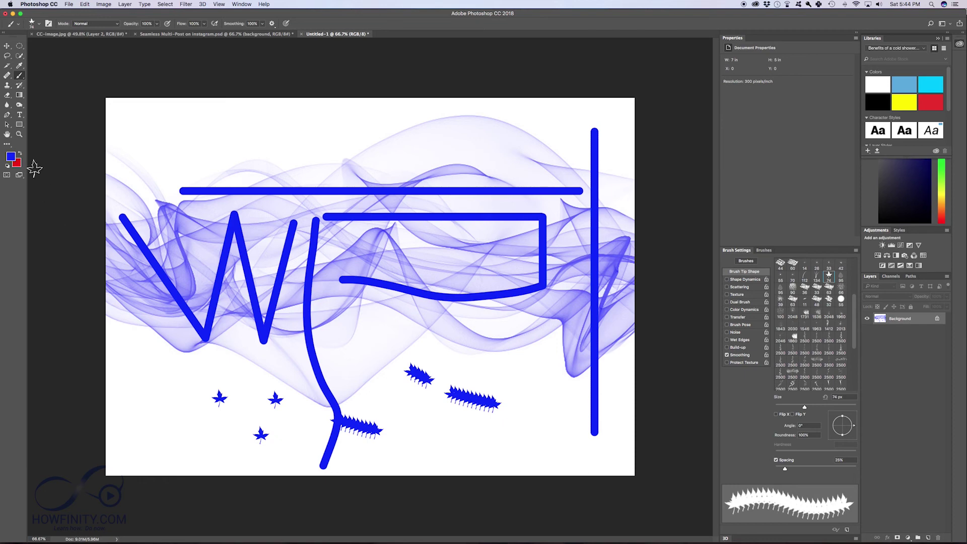
- Swap colours to red and stamp two small red leaves near the top
left_click(19, 153)
left_click(204, 131)
left_click(264, 126)
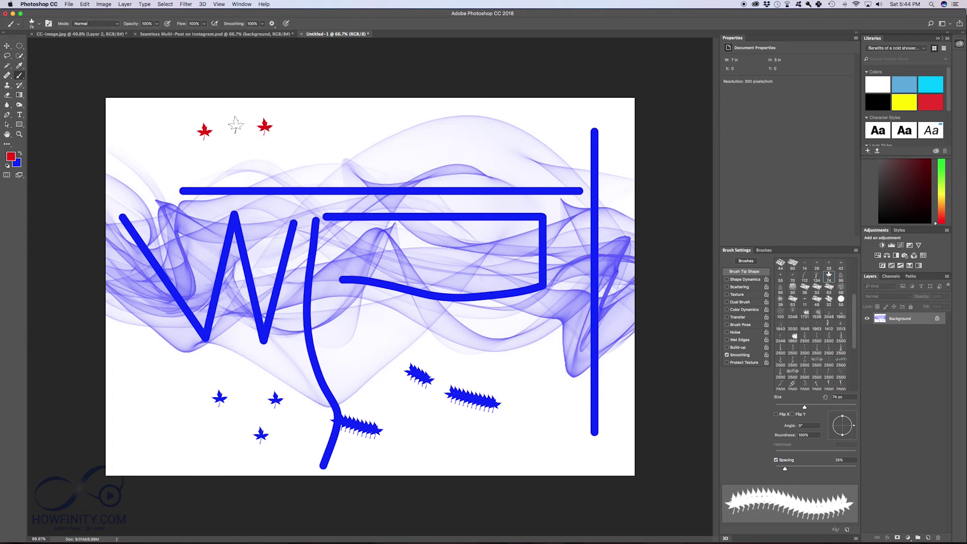
- Set the foreground to green 8fea00, stamp a small top leaf, then a 396 px maple leaf lower right
left_click(10, 156)
left_click_drag(222, 206, 207, 198)
key("Return")
left_click(302, 133)
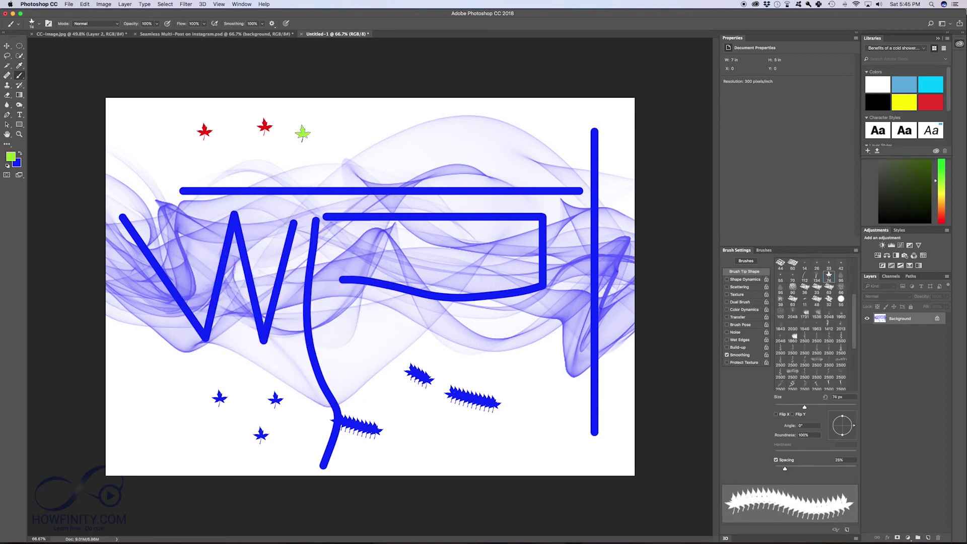
left_click(39, 23)
left_click_drag(56, 47, 82, 47)
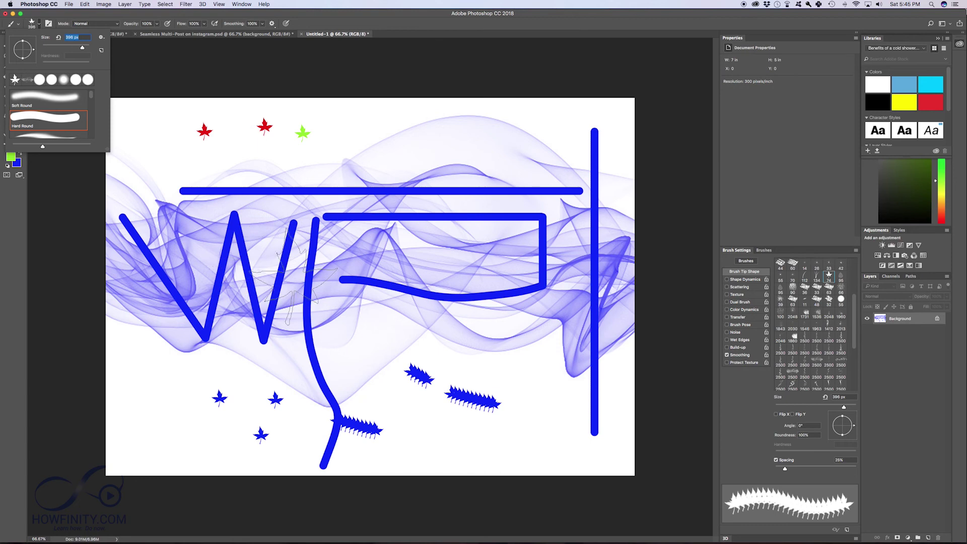
left_click(544, 421)
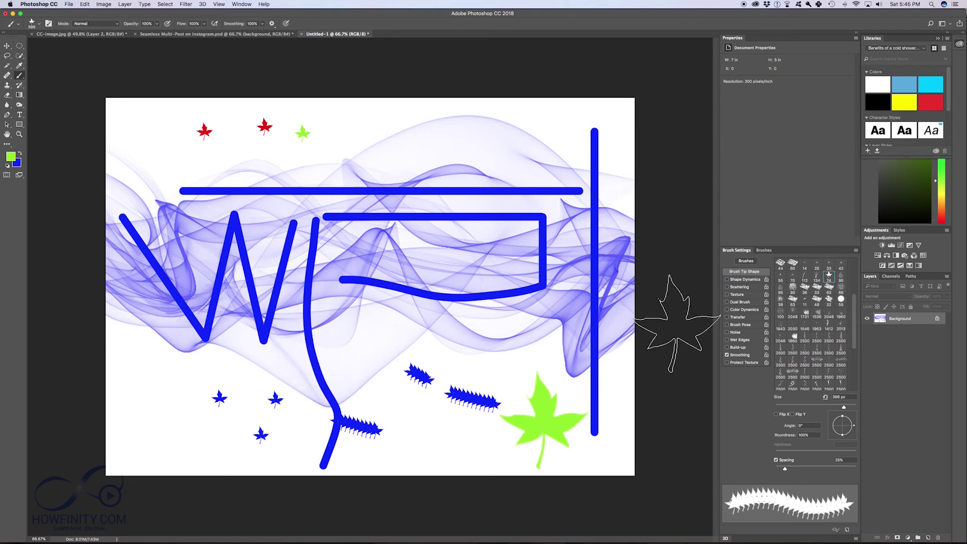
- Stamp a large green swirl with the 2500 px smoke brush, then return to the 30 px hard round brush
scroll(855, 334, "down", 5)
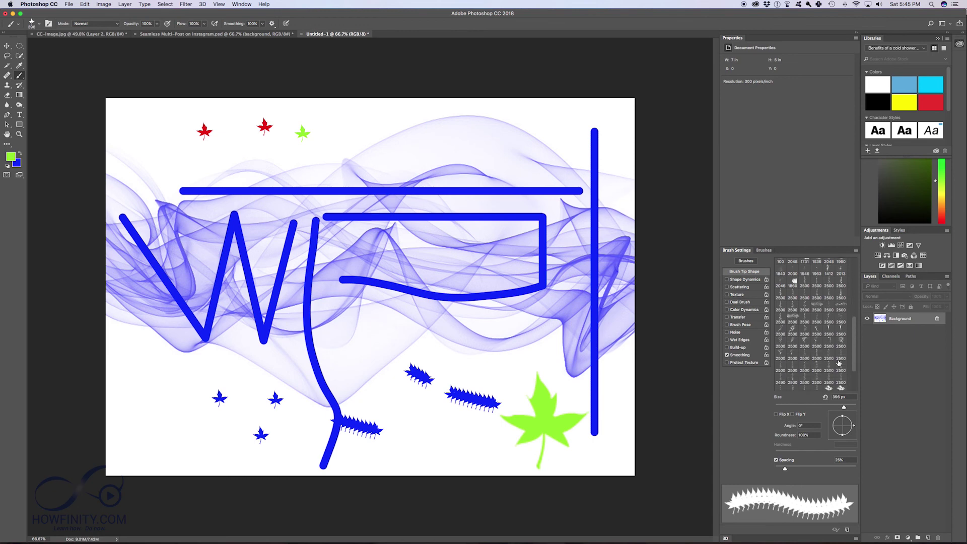
left_click(781, 343)
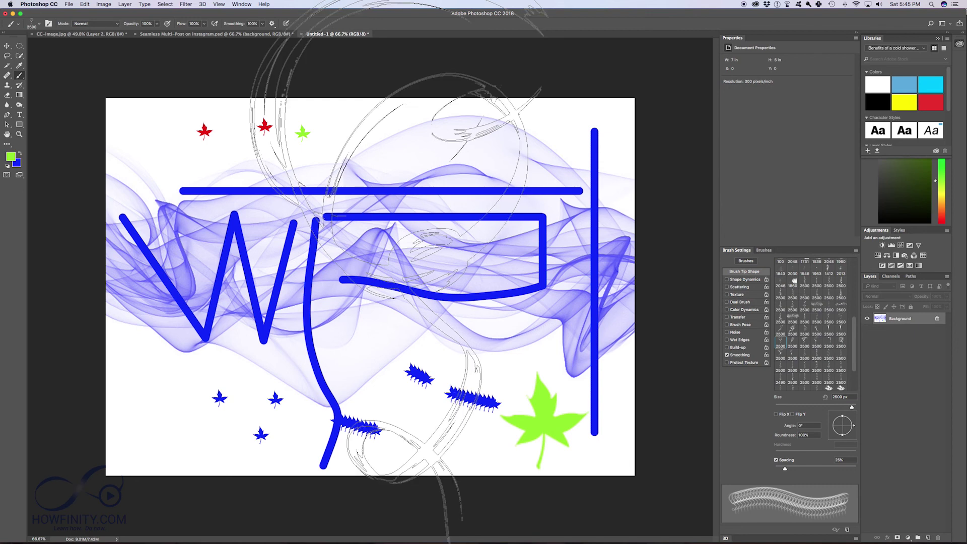
left_click(413, 282)
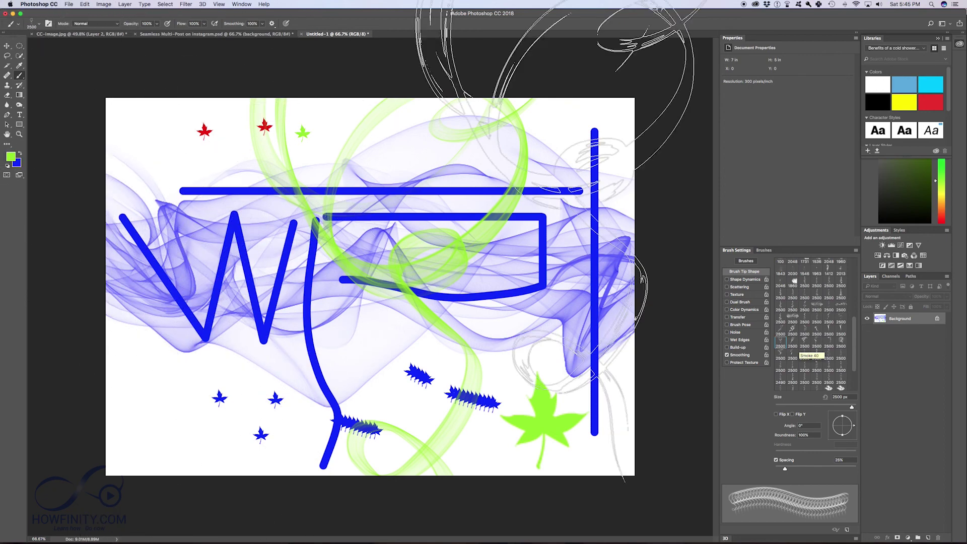
scroll(823, 322, "up", 15)
left_click(786, 263)
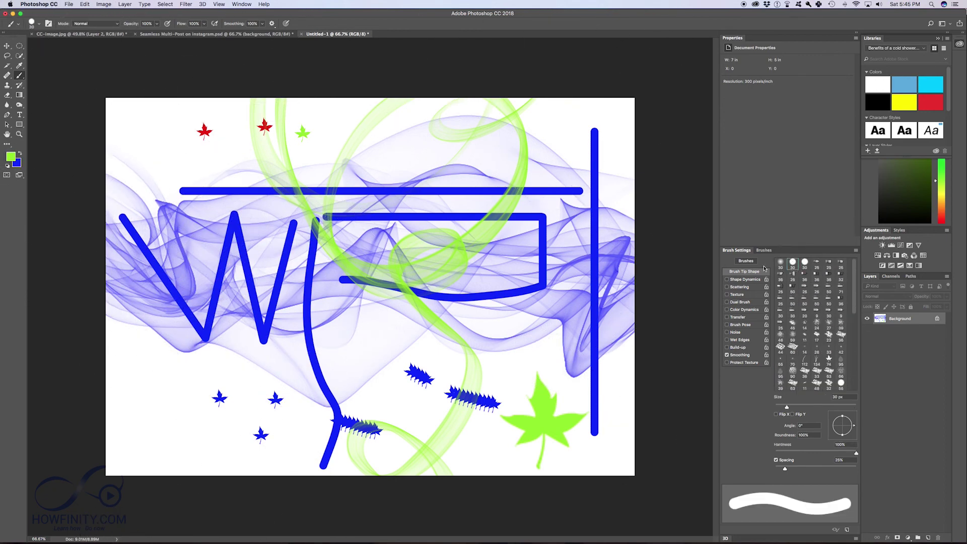
- Paint a short curved green stroke with the 30 px brush just below the W
mouse_move(320, 353)
left_mouse_down()
mouse_move(369, 362)
mouse_move(419, 342)
left_mouse_up()
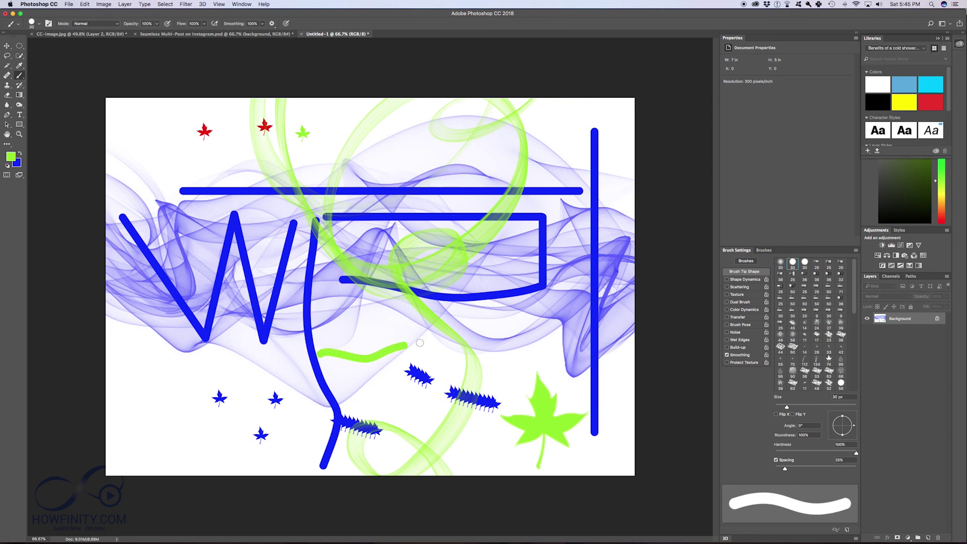